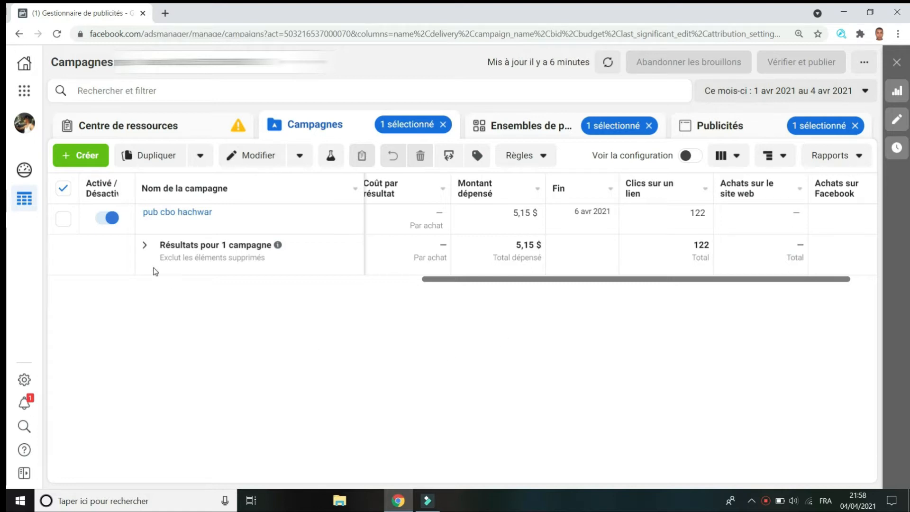
- Create a new campaign with Conversions as its objective
left_click(86, 157)
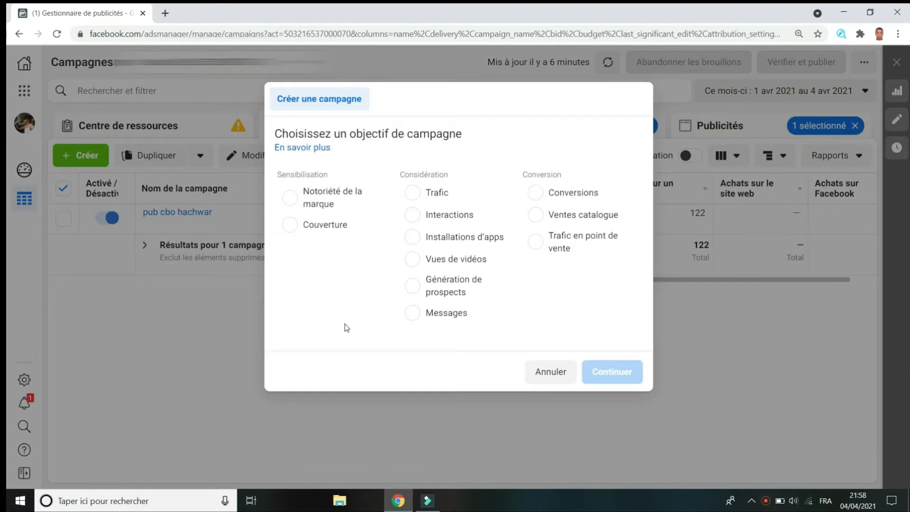
left_click(536, 196)
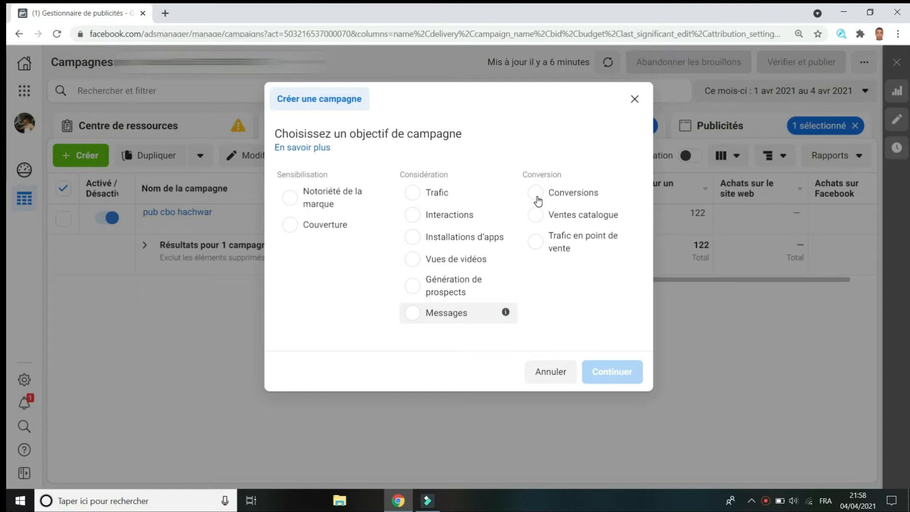
left_click(543, 194)
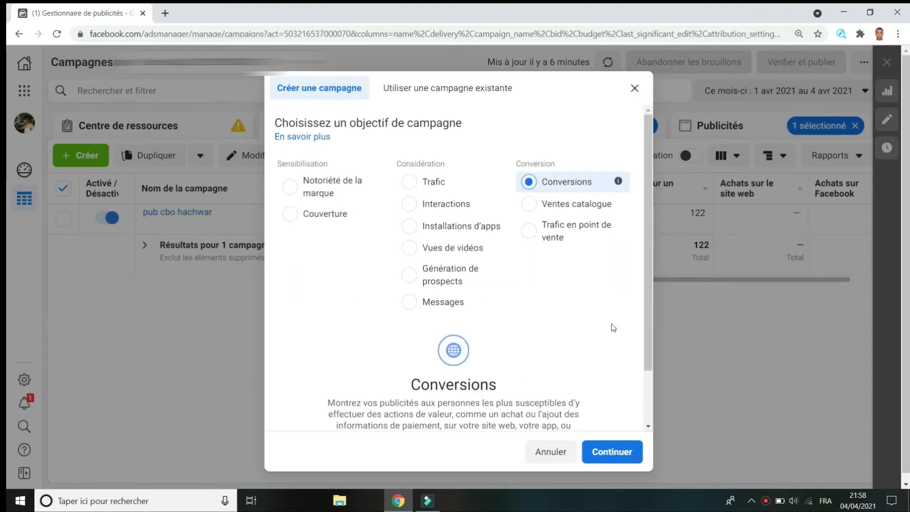
left_click(619, 453)
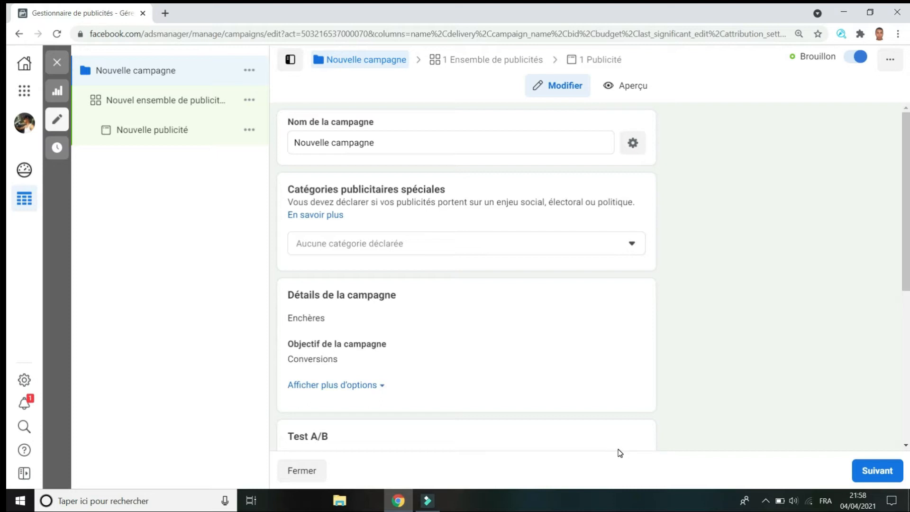
- Rename the new campaign as "test vdeo"
left_click(392, 142)
key("BackSpace")
key("BackSpace")
key("BackSpace")
key("BackSpace")
key("BackSpace")
key("BackSpace")
key("BackSpace")
key("BackSpace")
key("BackSpace")
key("BackSpace")
key("BackSpace")
key("BackSpace")
key("BackSpace")
key("BackSpace")
key("BackSpace")
key("BackSpace")
key("BackSpace")
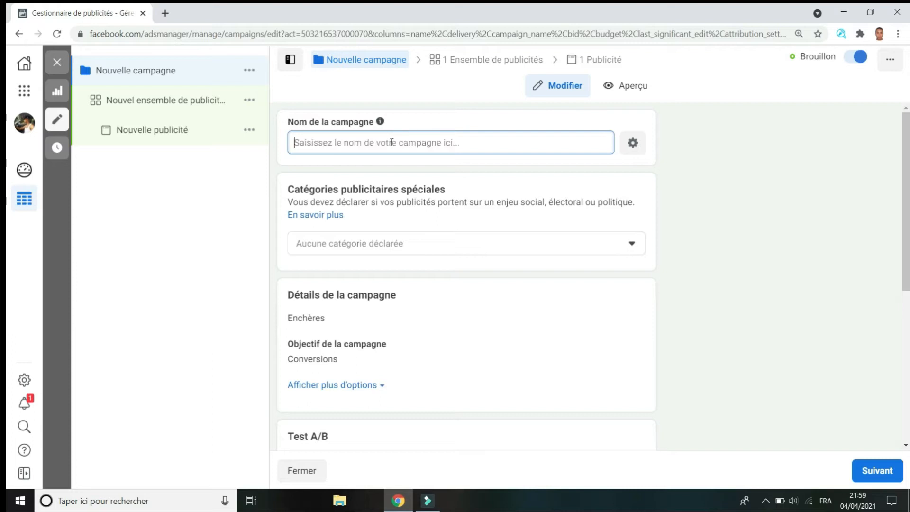
type("tes")
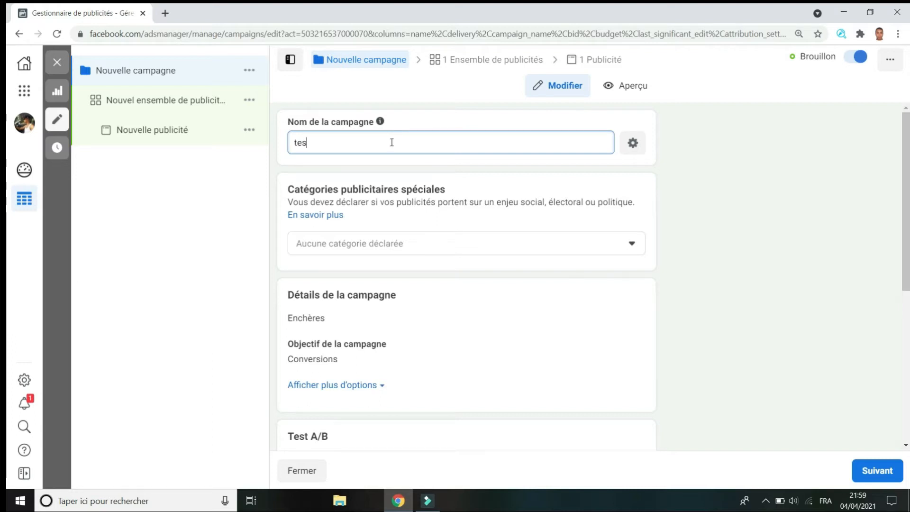
type("t vdeo")
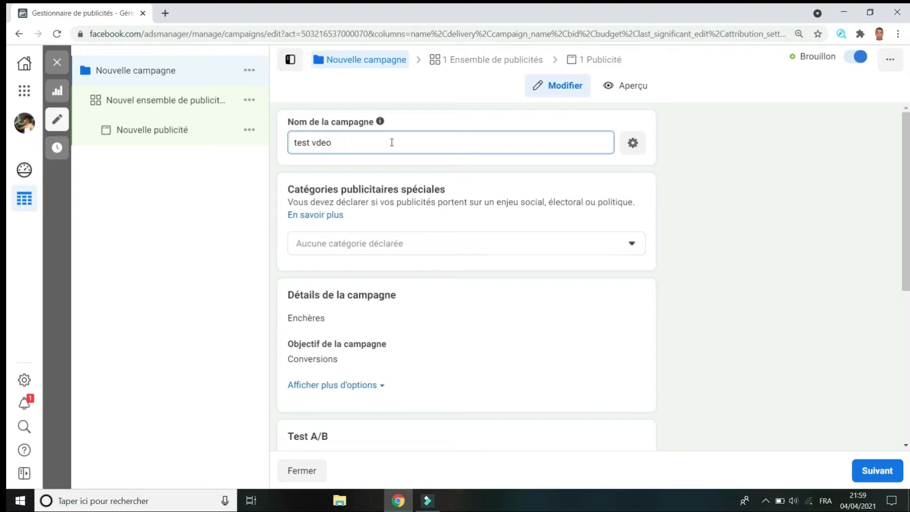
- Turn on campaign budget optimisation for the campaign
scroll(437, 230, "down", 6)
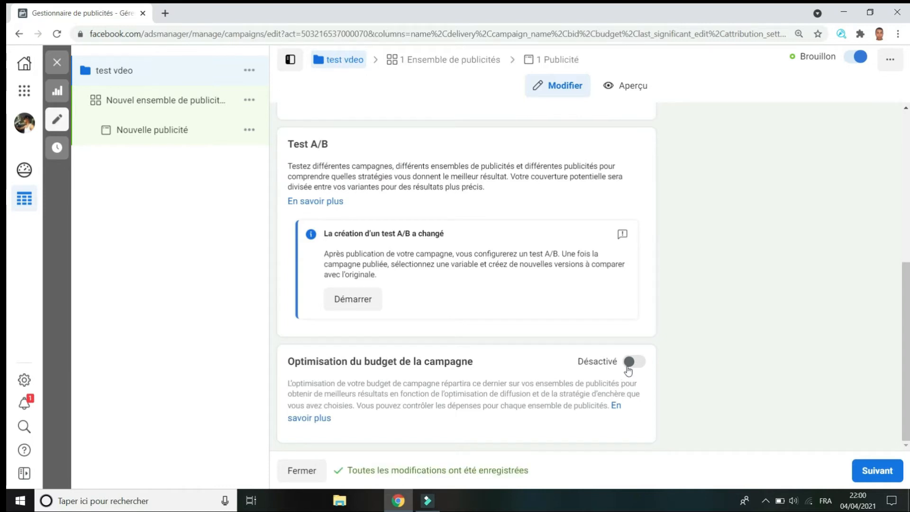
left_click(630, 361)
left_click(631, 361)
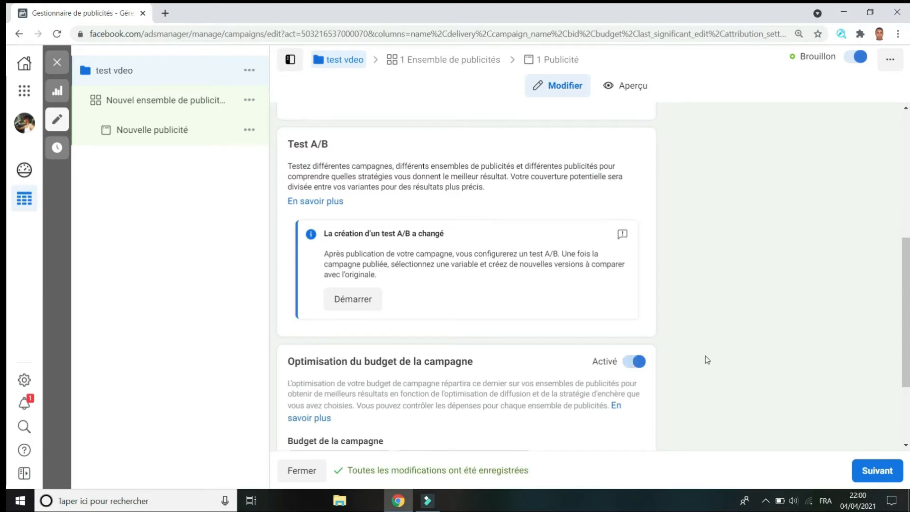
- Set the campaign's daily budget to 5,00 $
left_click(906, 446)
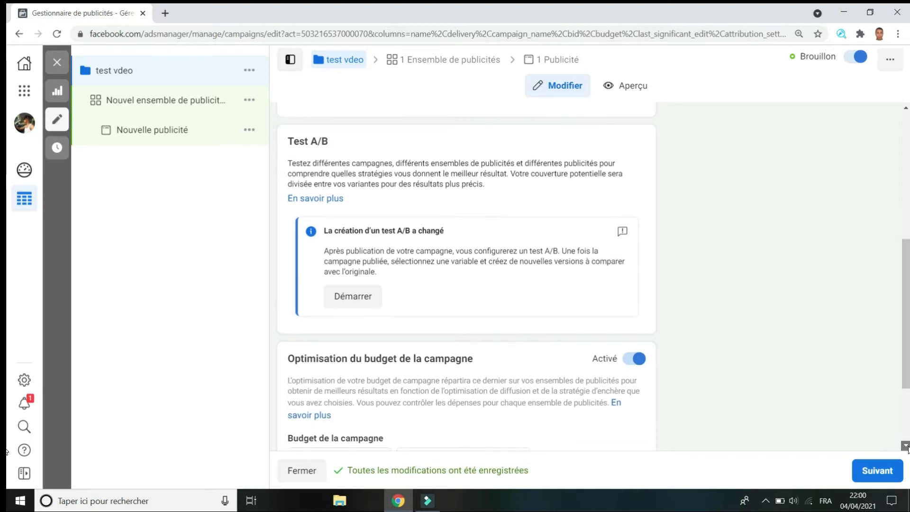
left_click(906, 446)
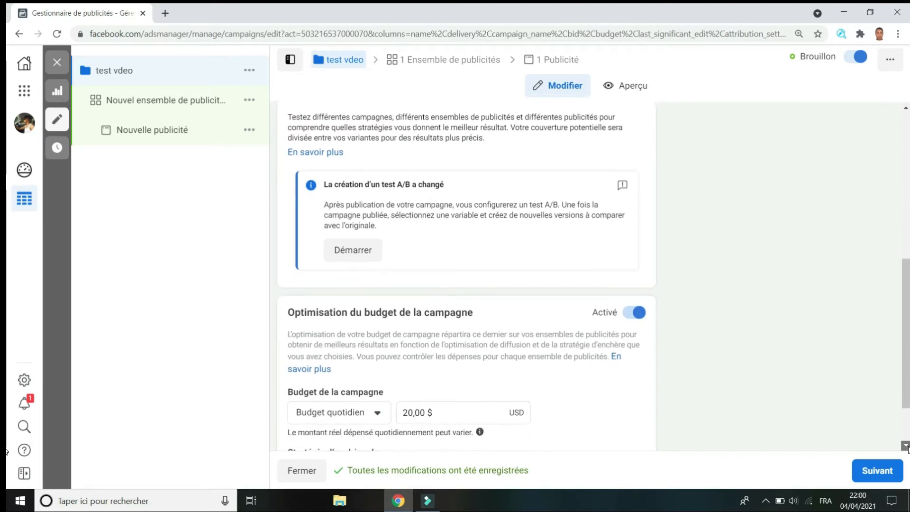
left_click(905, 446)
left_click(906, 446)
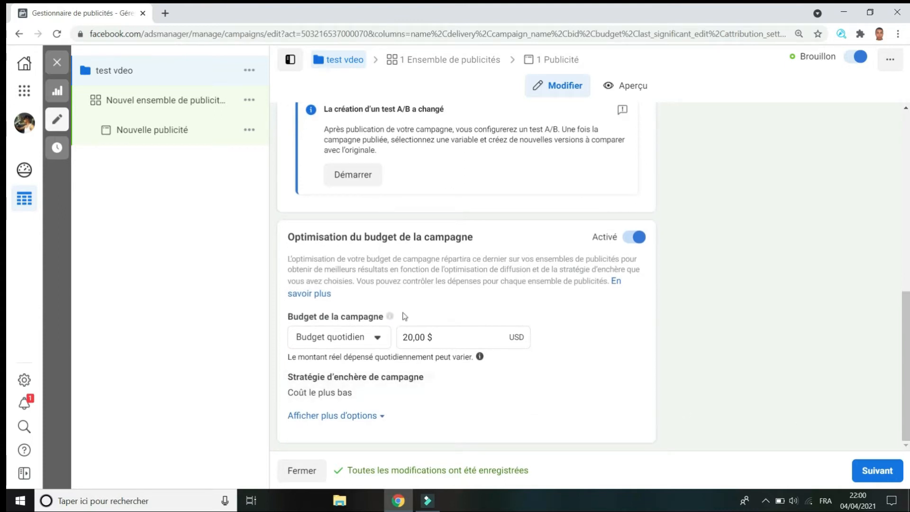
left_click(412, 337)
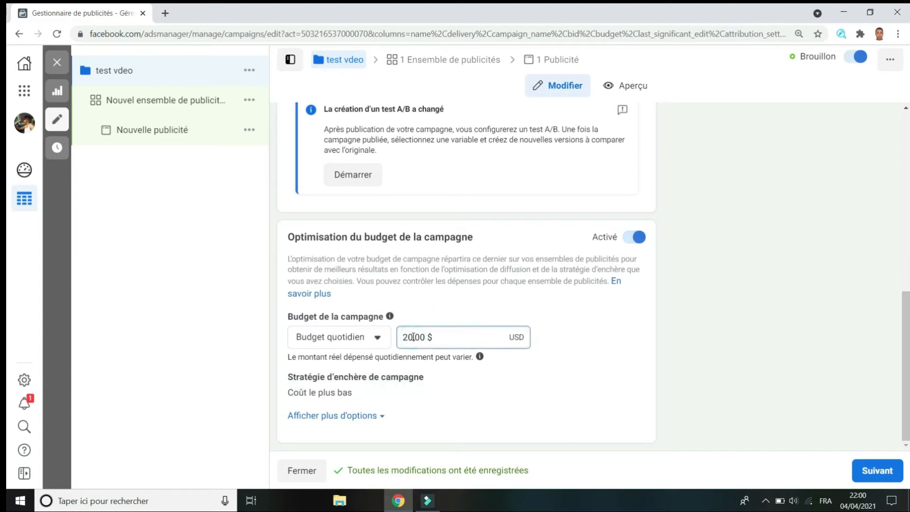
key("BackSpace")
key("BackSpace")
type("5")
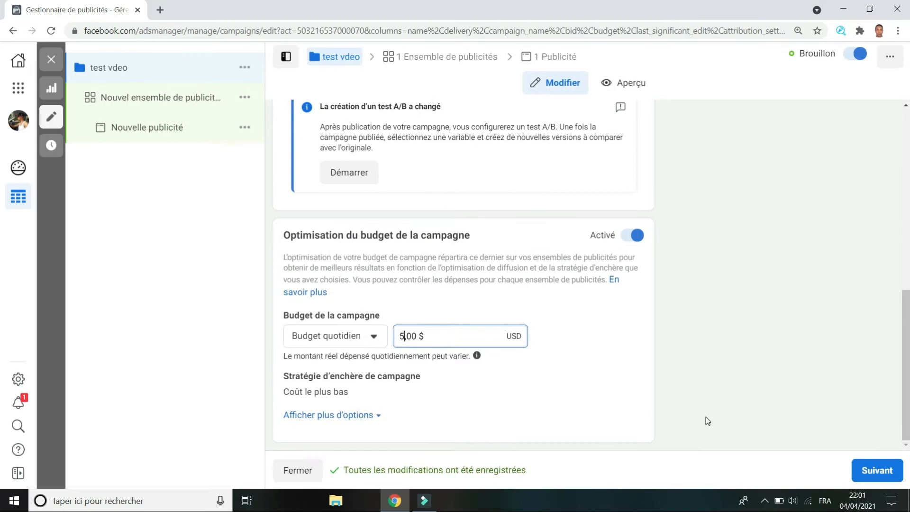
- Continue to the ad set settings and rename the ad set as "HACHWAR VIDEO"
left_click(872, 469)
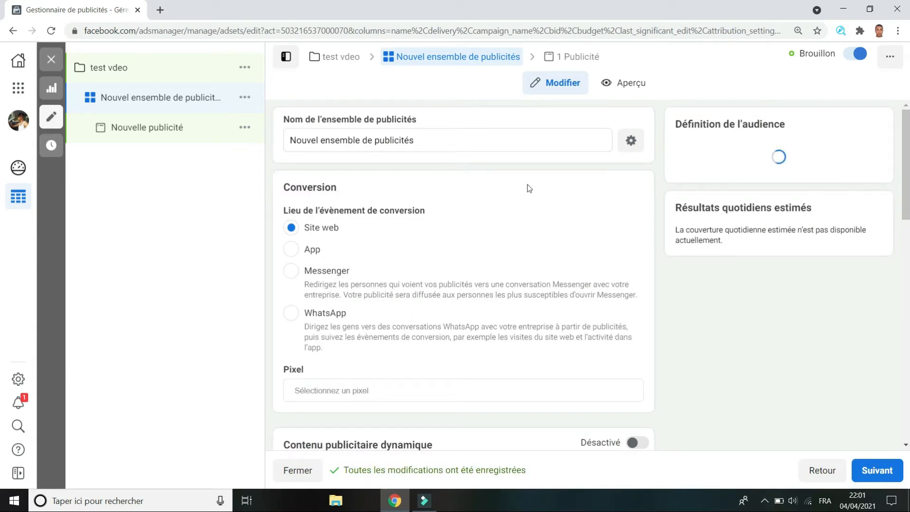
triple_click(453, 141)
type("HACHWAR VIDEO")
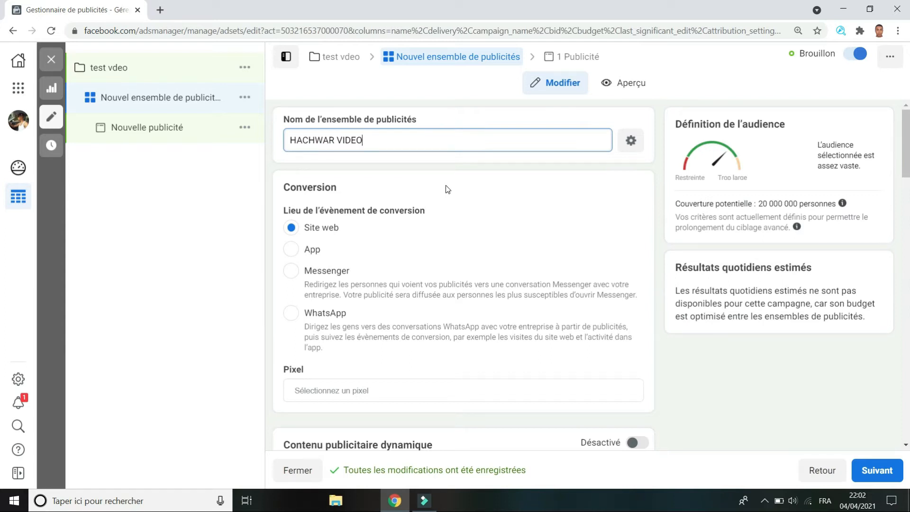
- Choose the ogparfums pixel for the website conversion and Achat as its conversion event
scroll(496, 221, "down", 3)
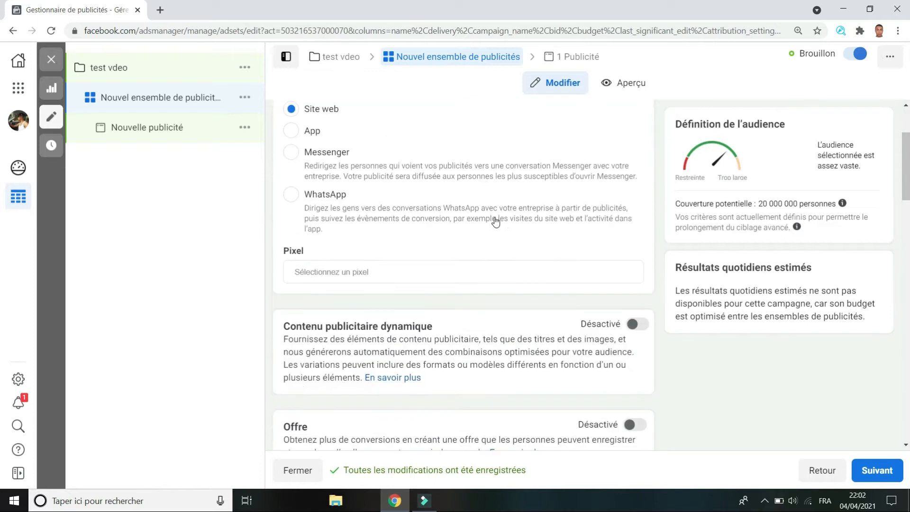
left_click(499, 265)
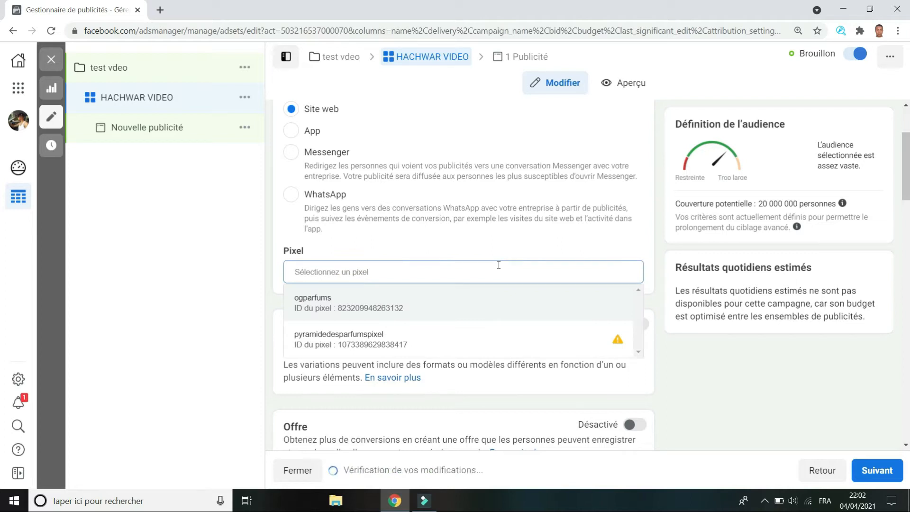
left_click(461, 299)
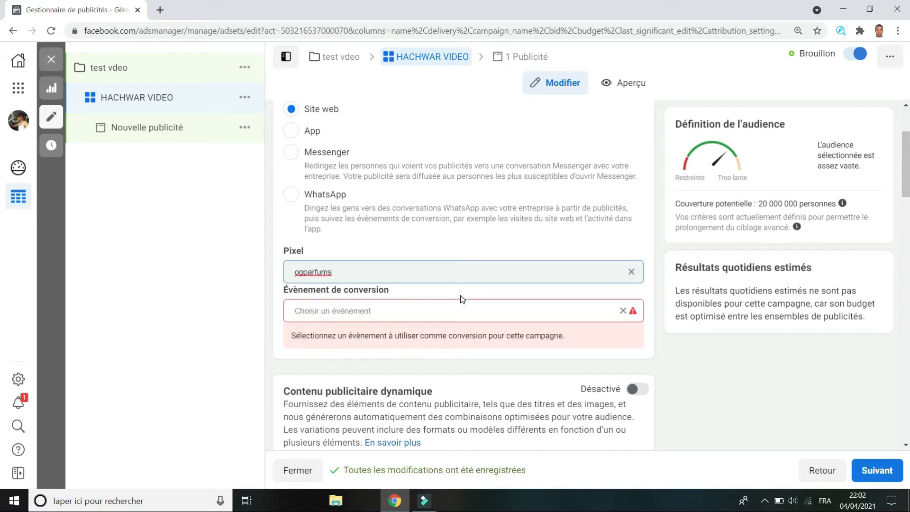
left_click(526, 314)
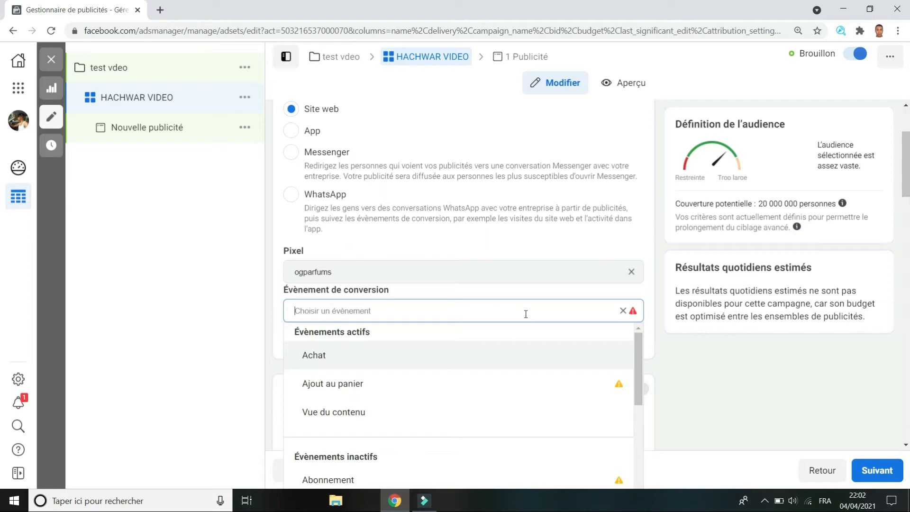
left_click(519, 355)
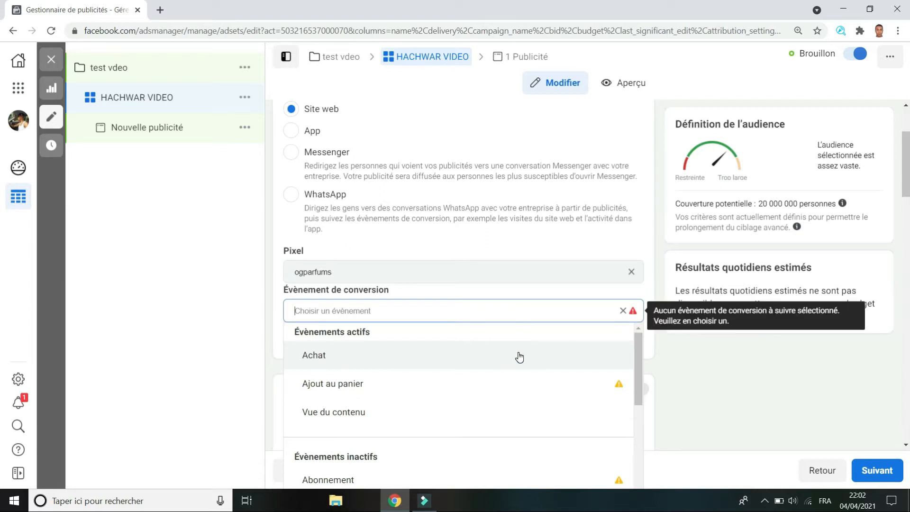
left_click(520, 356)
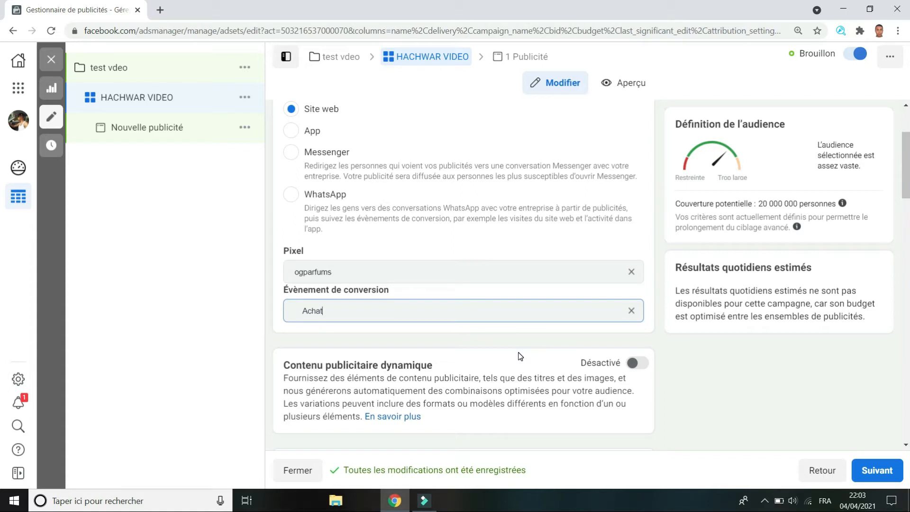
- Schedule the ad set to start on 5/4/2021 at 00:00
scroll(520, 356, "down", 2)
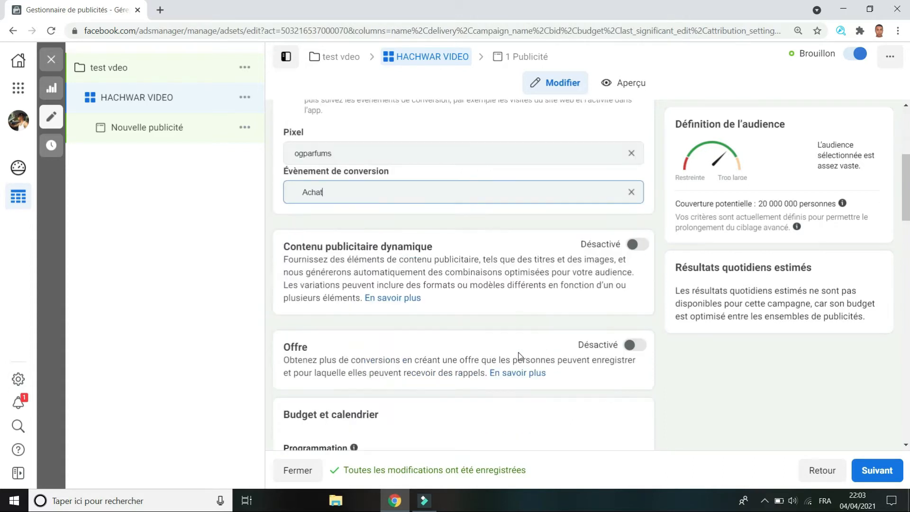
scroll(520, 355, "down", 3)
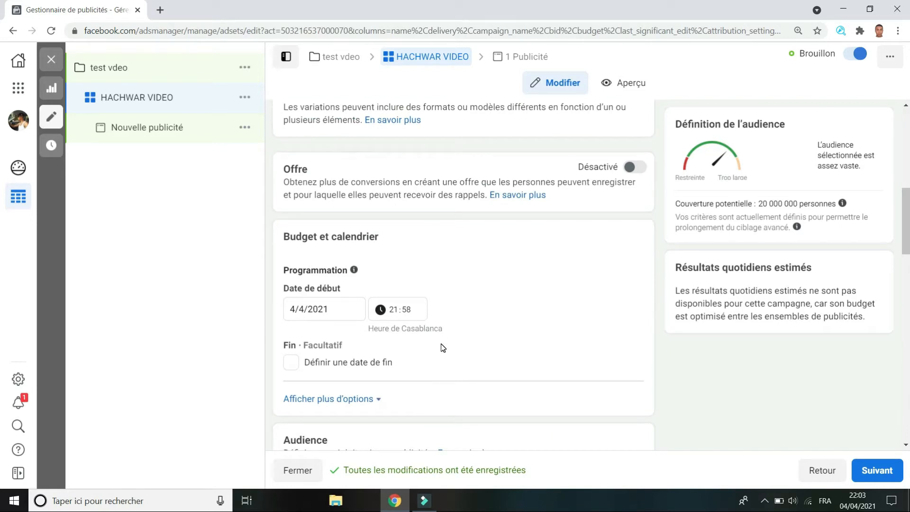
left_click(293, 308)
left_click(293, 309)
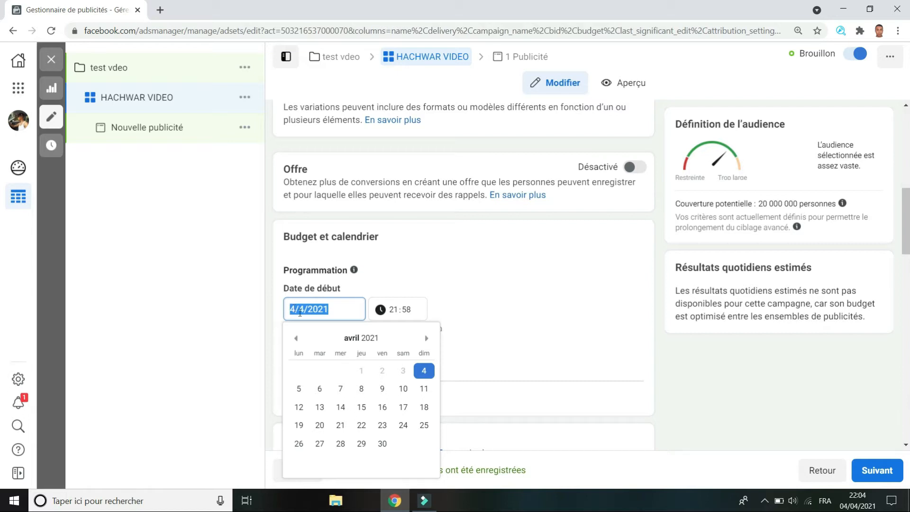
left_click(303, 389)
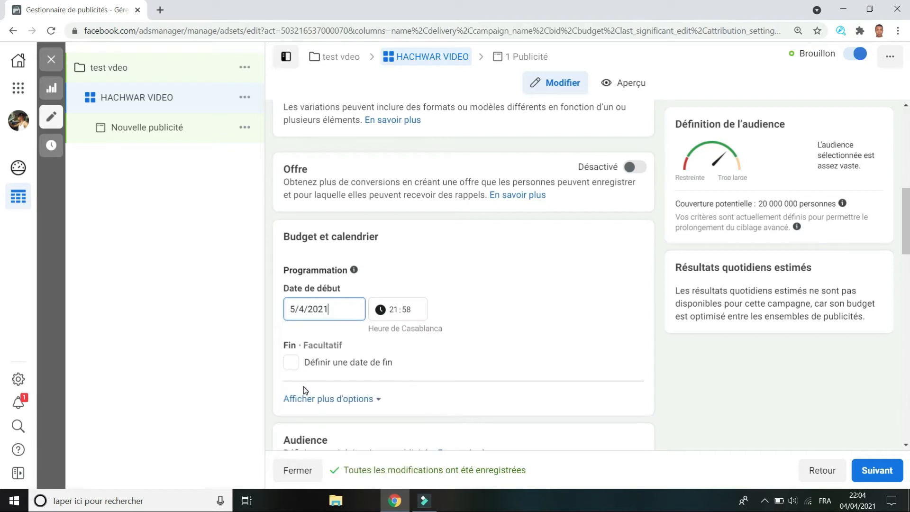
left_click(395, 312)
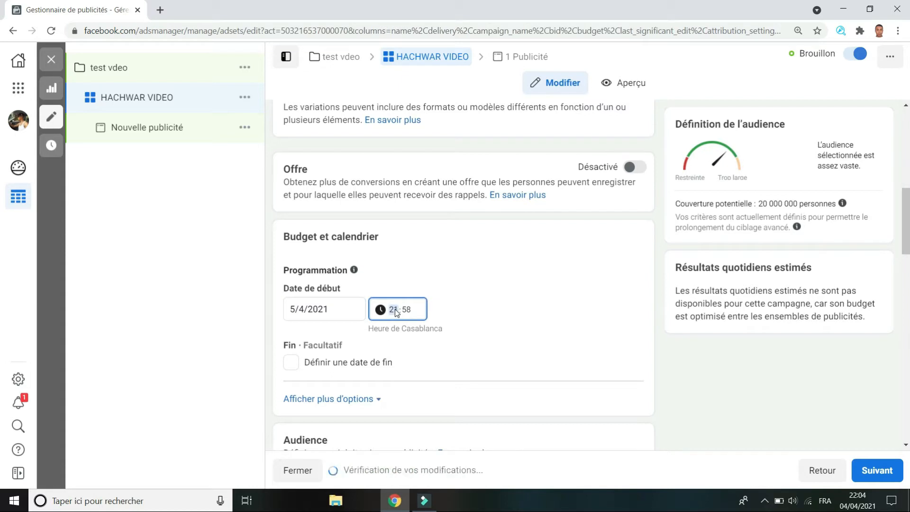
type("00")
left_click(405, 309)
type("0:00")
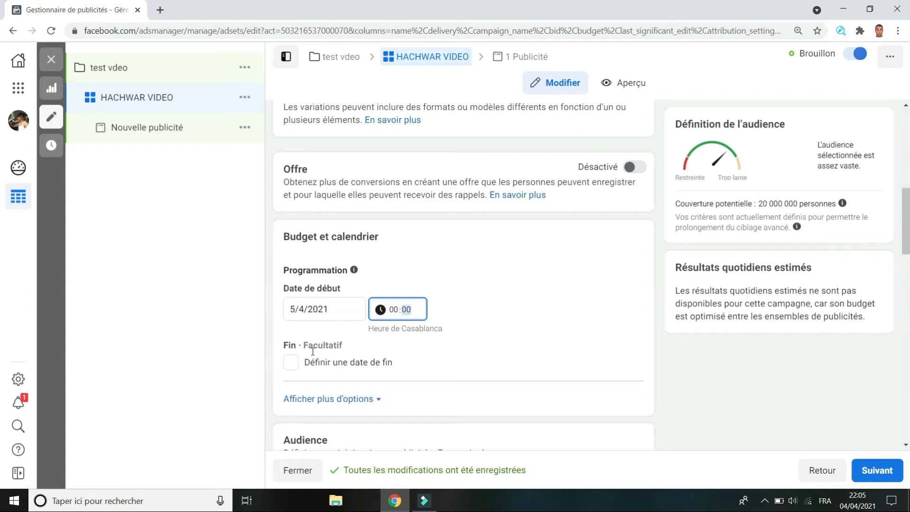
- Enable an end date for the ad set and set it to 7/4/2021
left_click(297, 363)
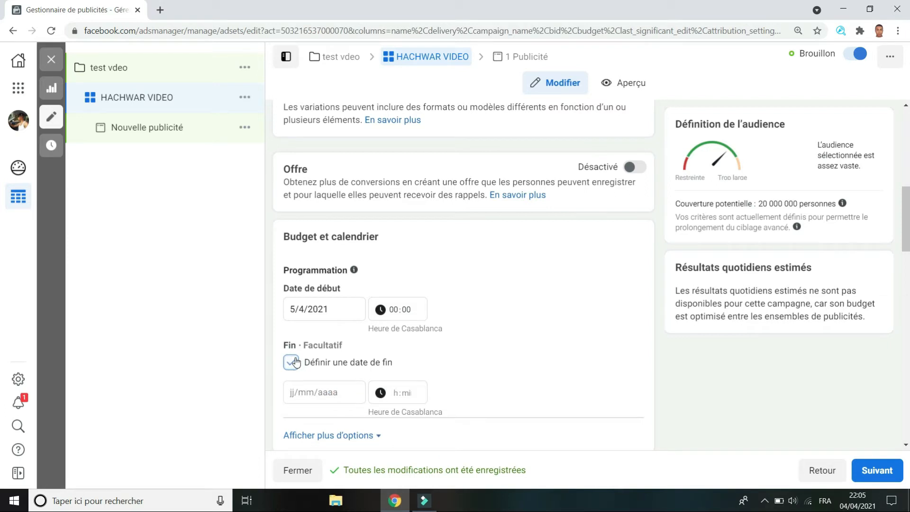
left_click(322, 393)
left_click(340, 290)
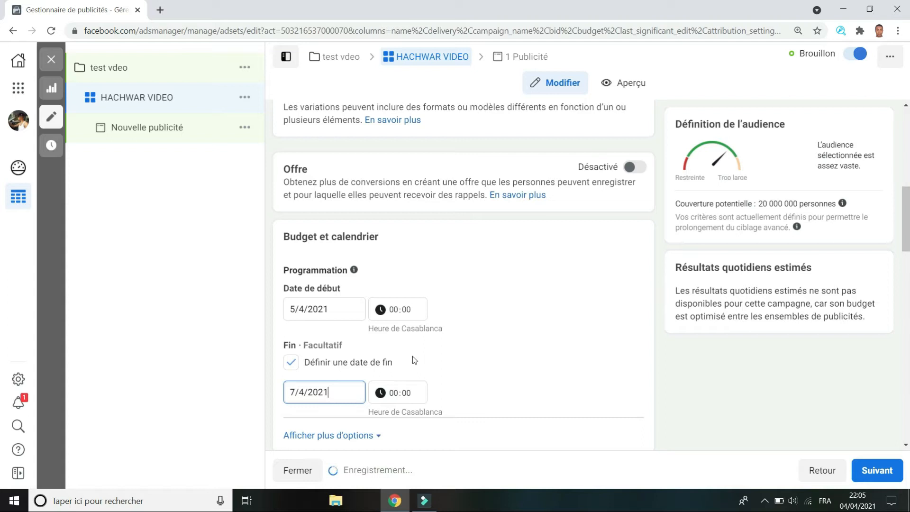
scroll(413, 356, "down", 1)
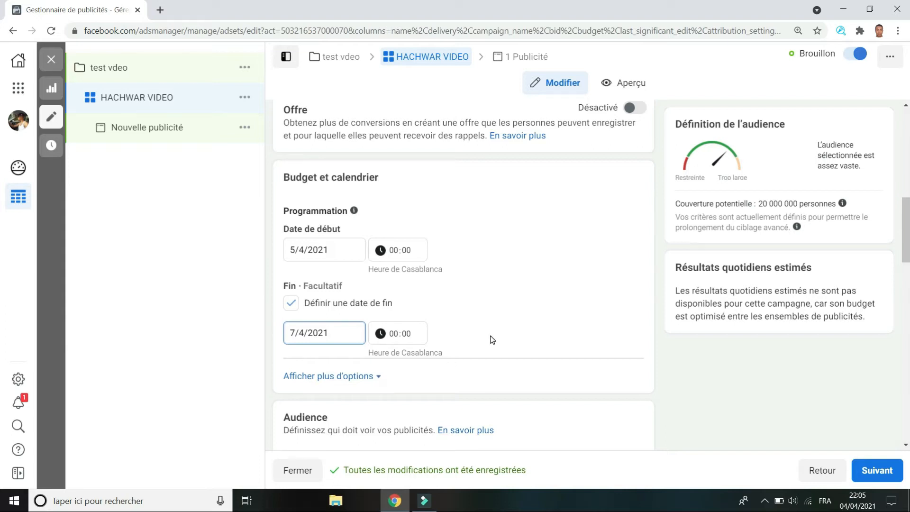
scroll(492, 339, "down", 3)
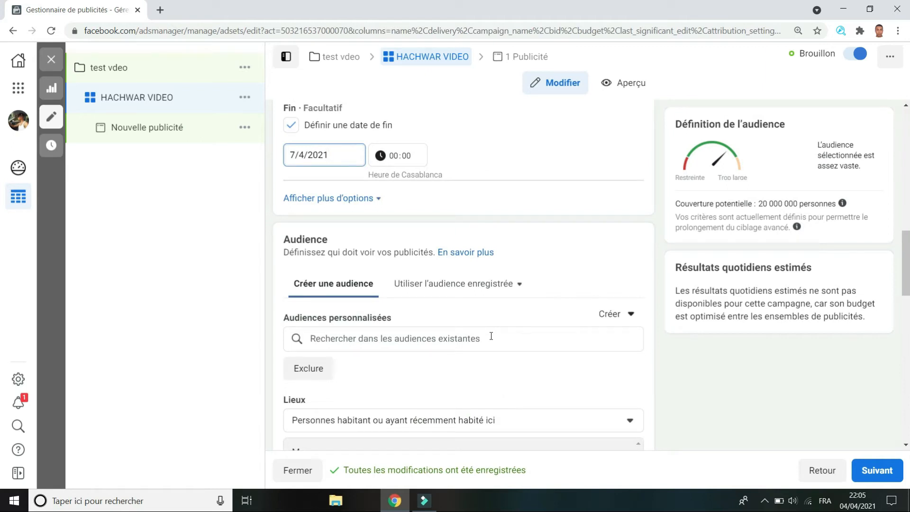
scroll(491, 336, "down", 1)
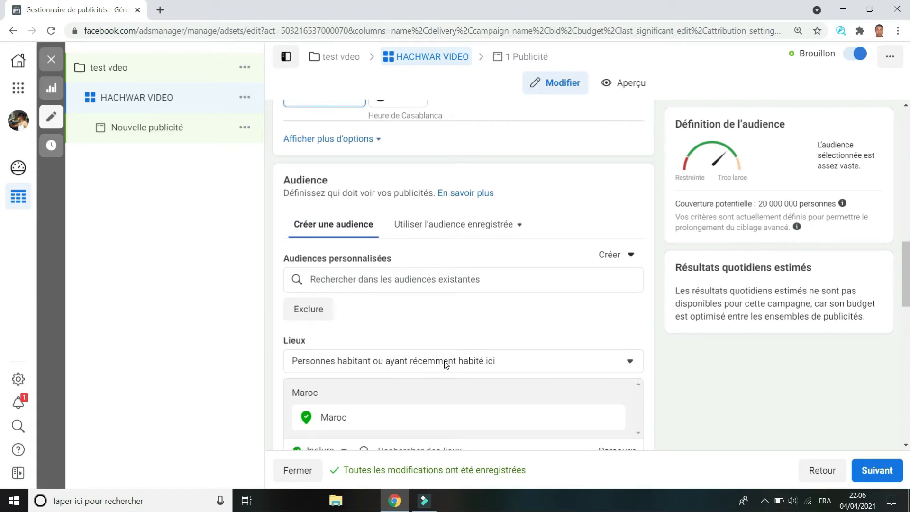
scroll(445, 363, "up", 3)
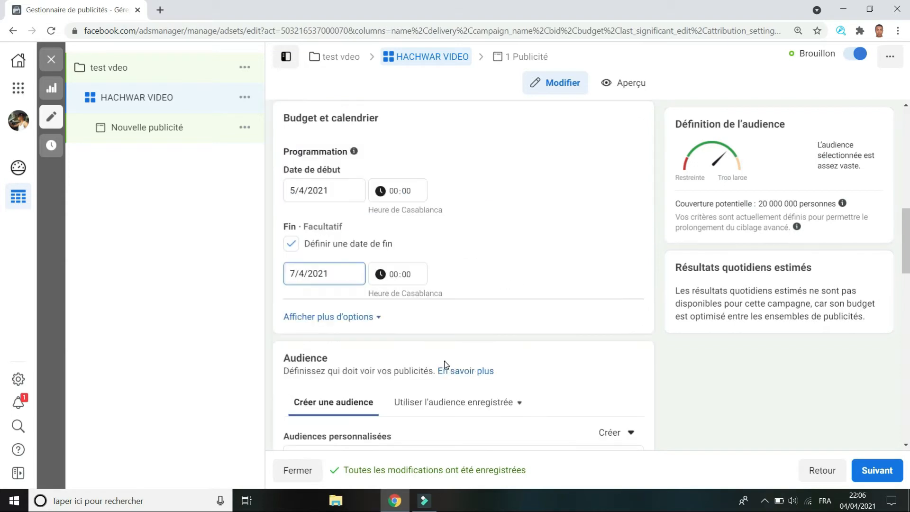
scroll(445, 362, "up", 2)
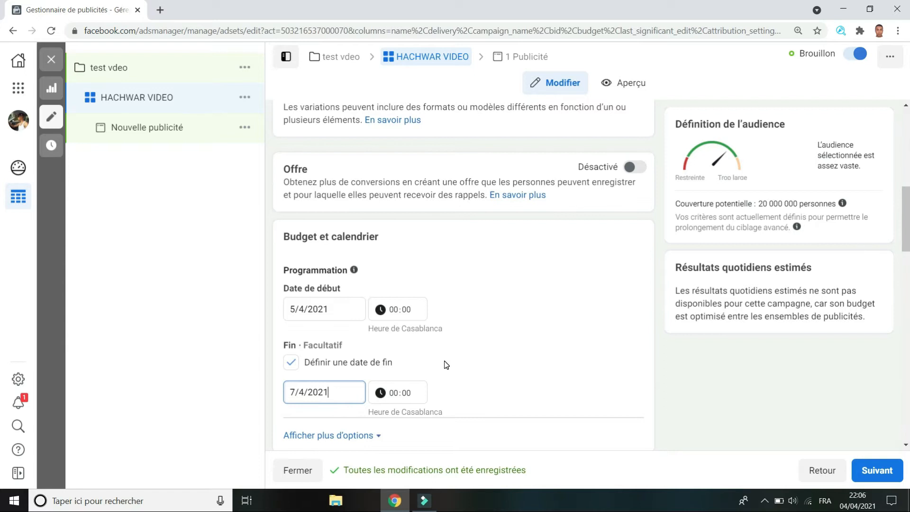
- Remove Maroc from the audience's locations and restrict the location targeting to "Personnes habitant ici"
scroll(446, 364, "up", 2)
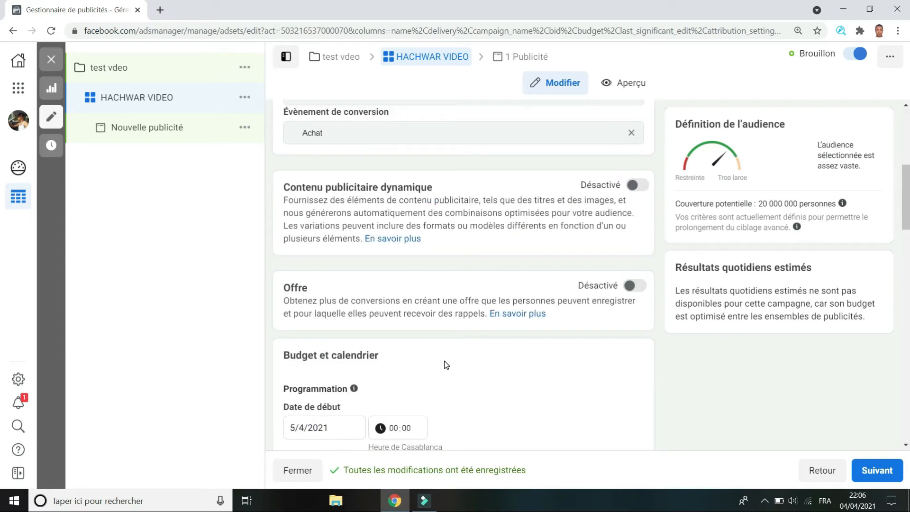
scroll(445, 362, "down", 2)
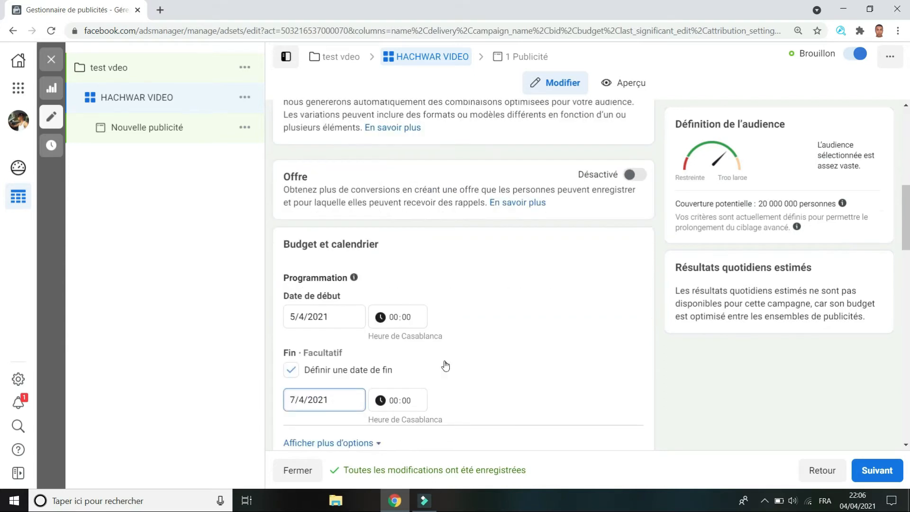
scroll(445, 365, "down", 3)
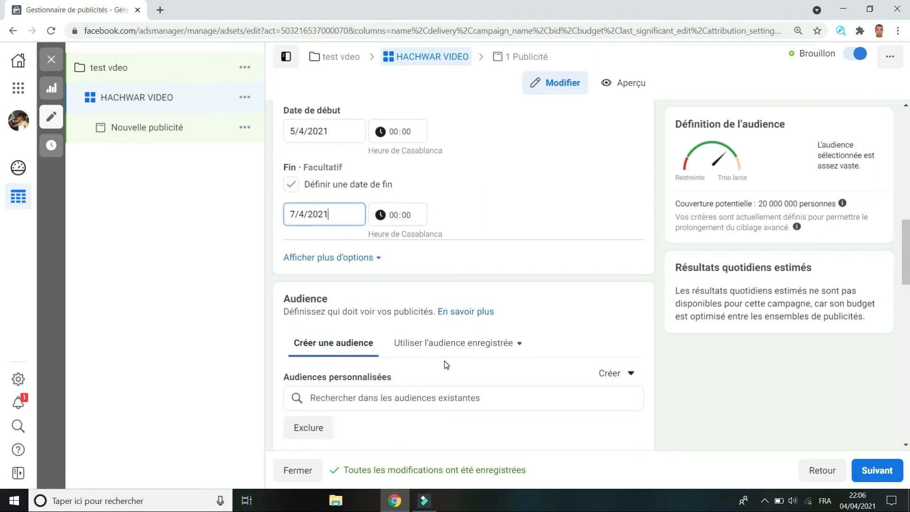
scroll(445, 364, "down", 3)
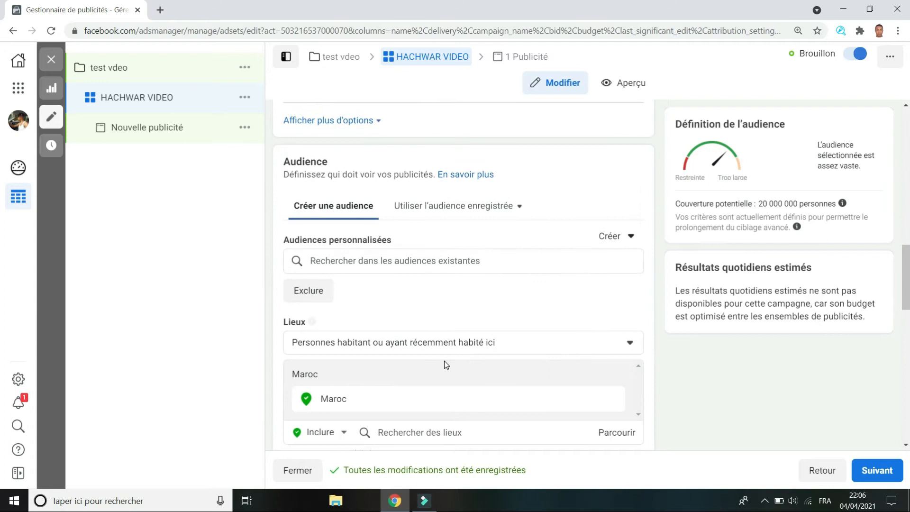
scroll(445, 365, "down", 1)
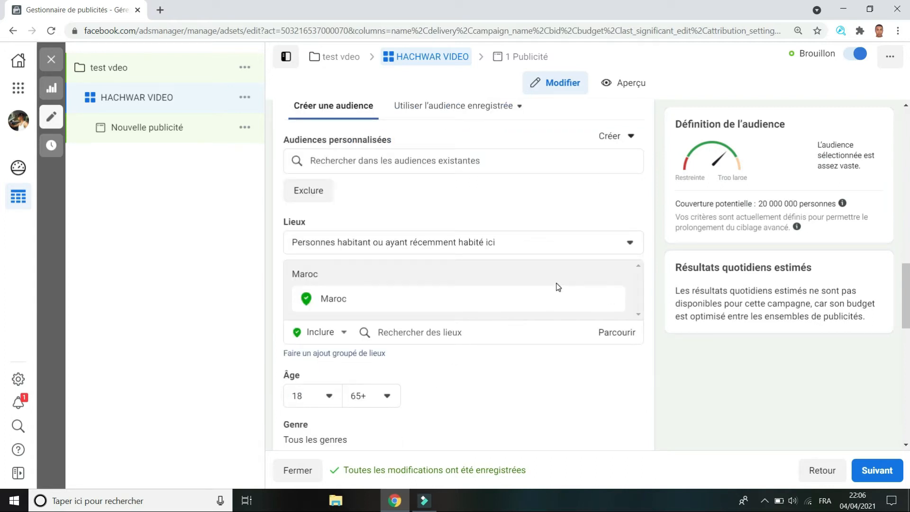
mouse_move(564, 298)
left_click(615, 298)
left_click(615, 299)
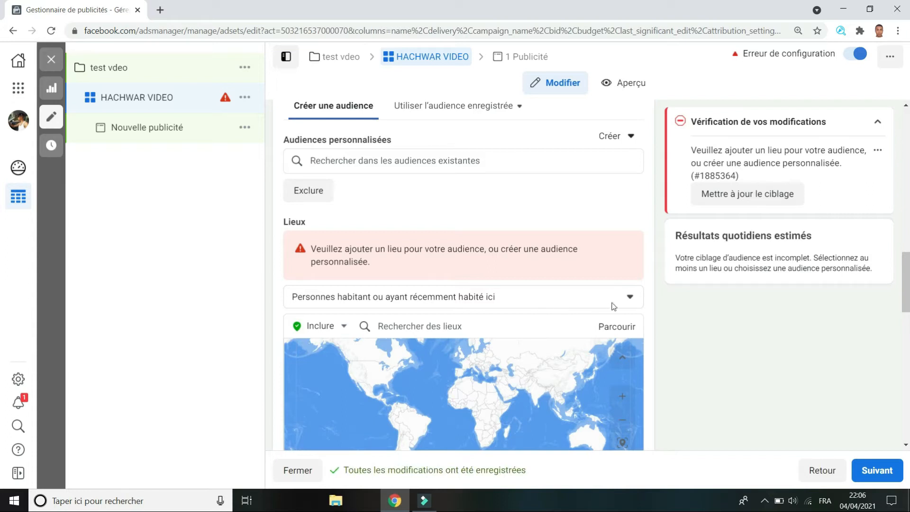
left_click(629, 298)
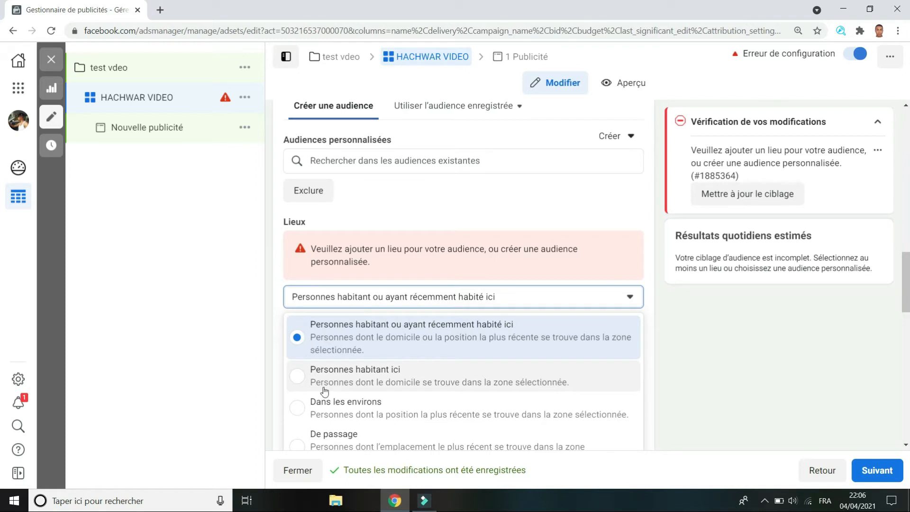
left_click(304, 381)
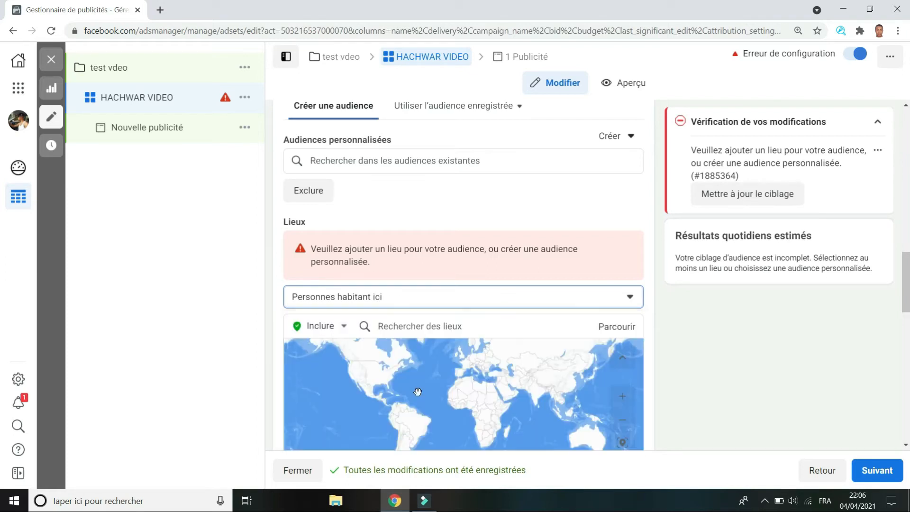
- Search the locations for "casablanca" and include the city Casablanca, Grand Casablanca, Maroc in the audience
left_click(526, 333)
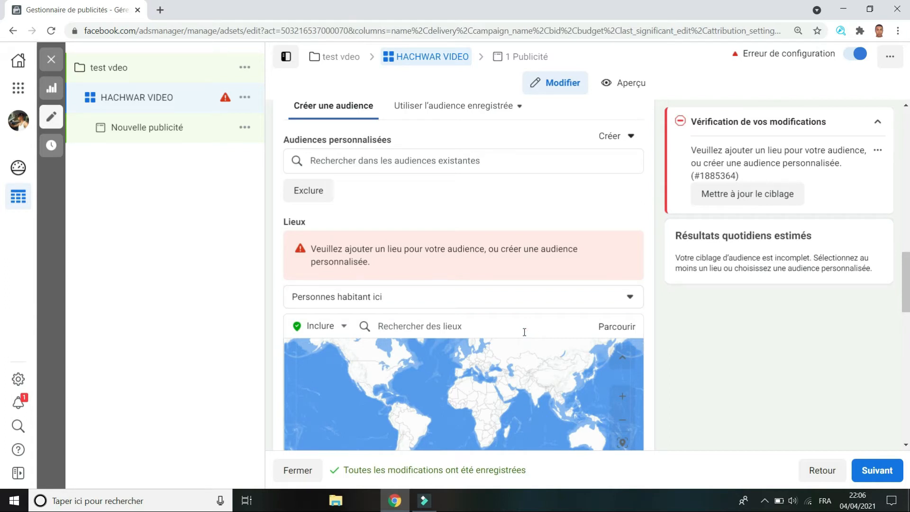
left_click(523, 331)
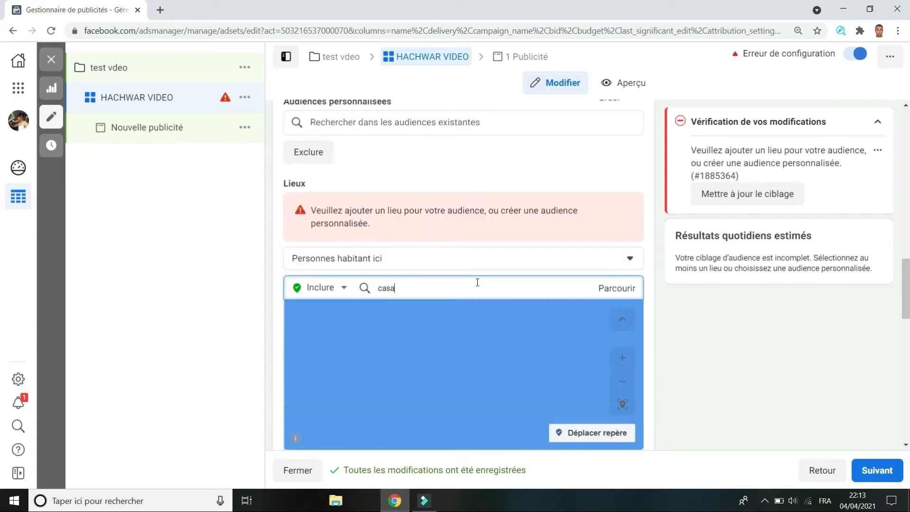
type("b")
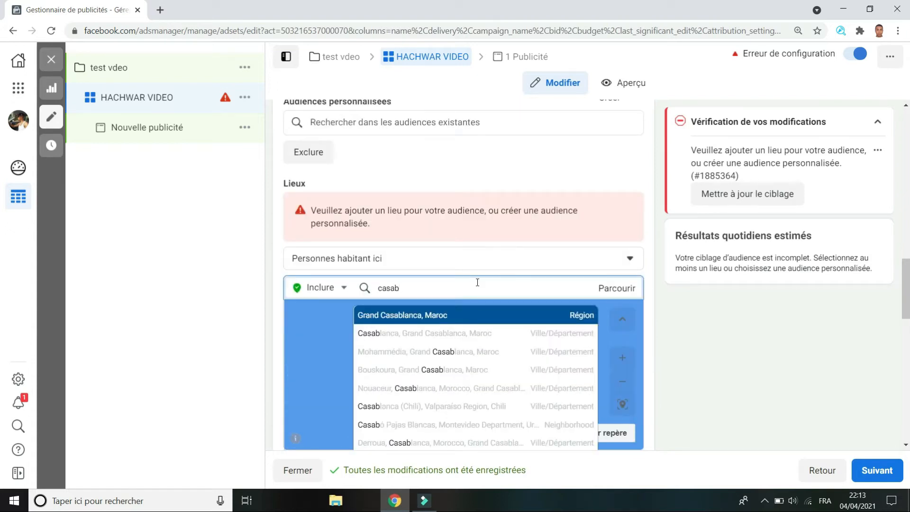
type("lanca")
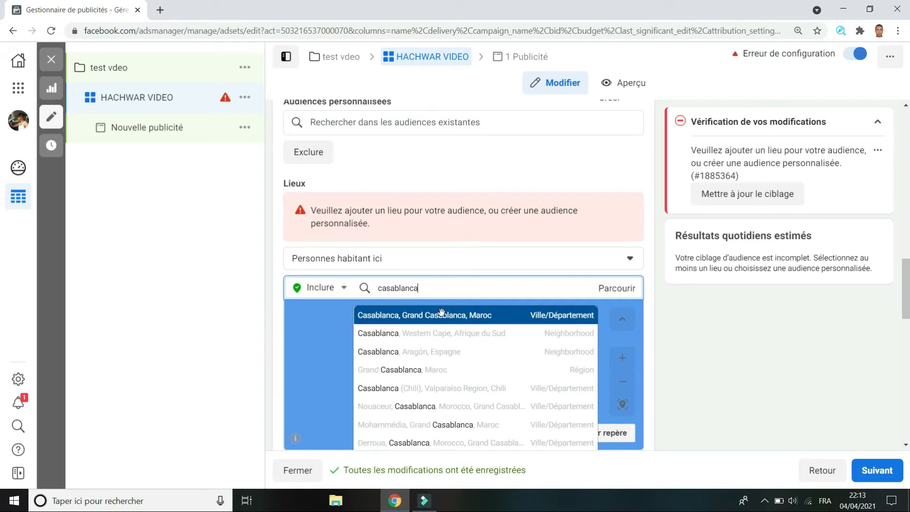
left_click(442, 312)
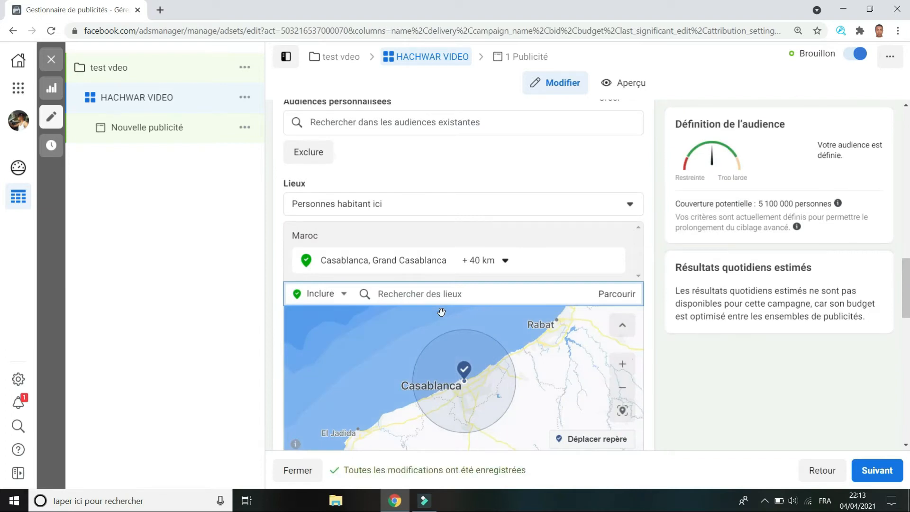
left_click(617, 295)
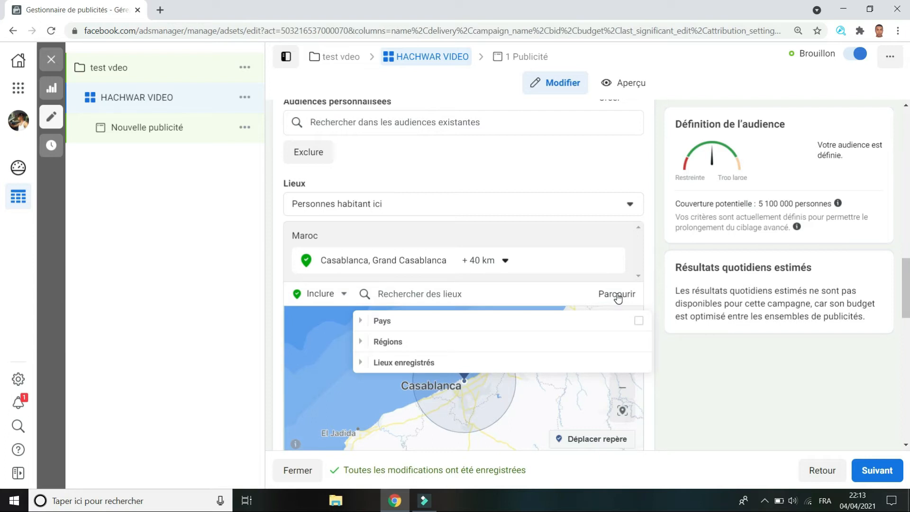
left_click(688, 351)
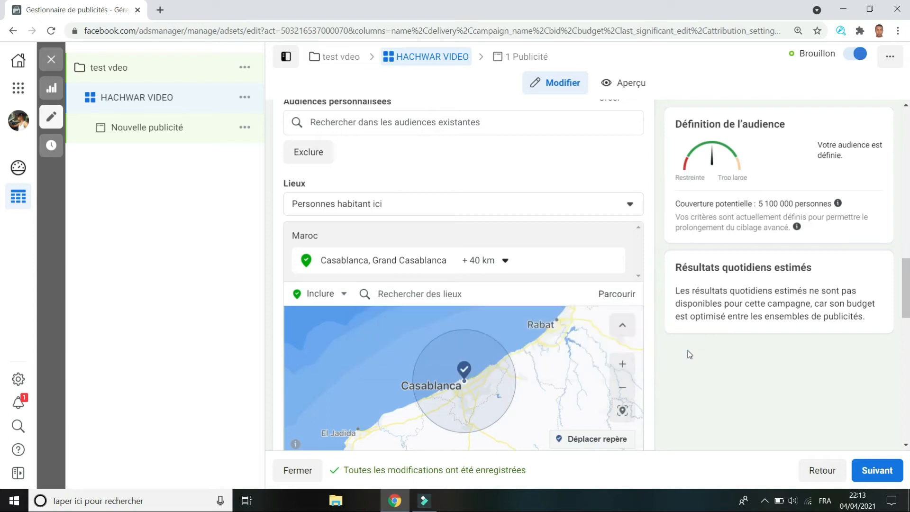
- Reduce the targeting radius around Casablanca to 29 km
left_click(506, 266)
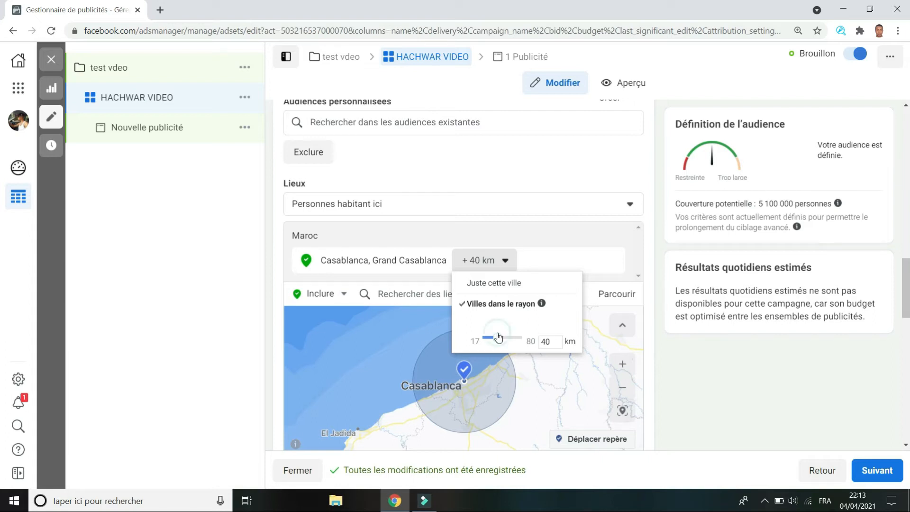
left_click_drag(498, 337, 494, 336)
left_click_drag(493, 336, 495, 335)
left_click(427, 345)
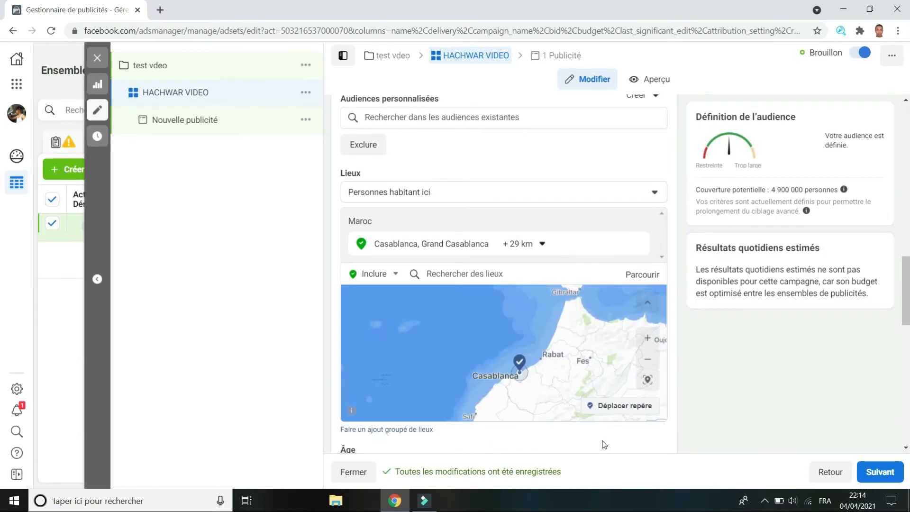
- Examine the audience's age, gender, detailed targeting and language options, the placements, and the optimisation and delivery settings
scroll(604, 445, "down", 2)
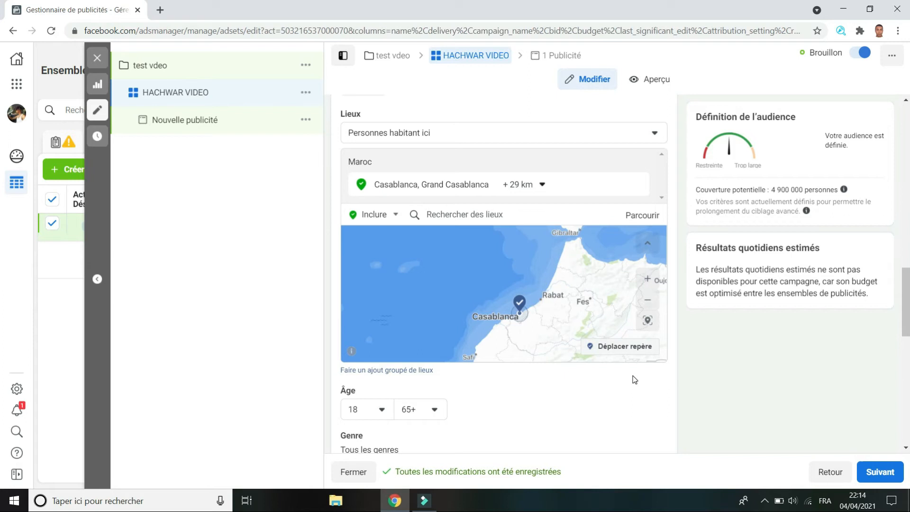
scroll(635, 380, "down", 8)
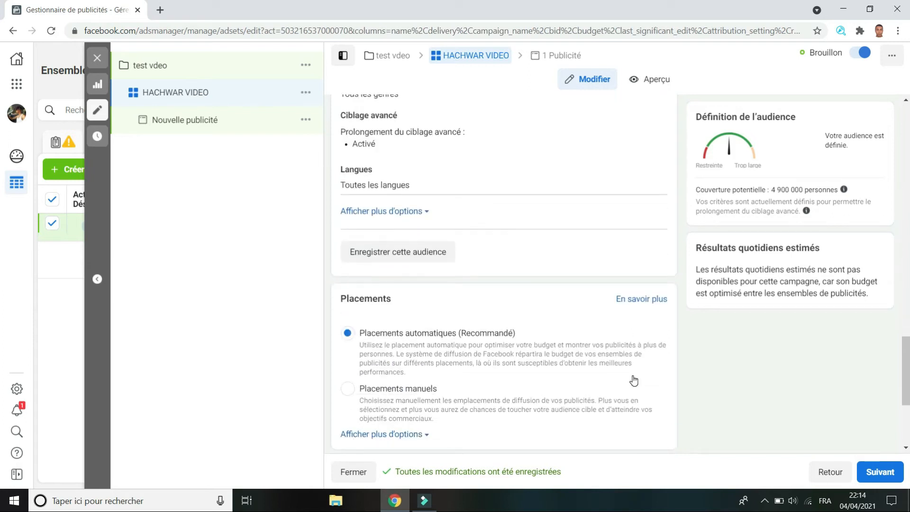
scroll(635, 379, "up", 4)
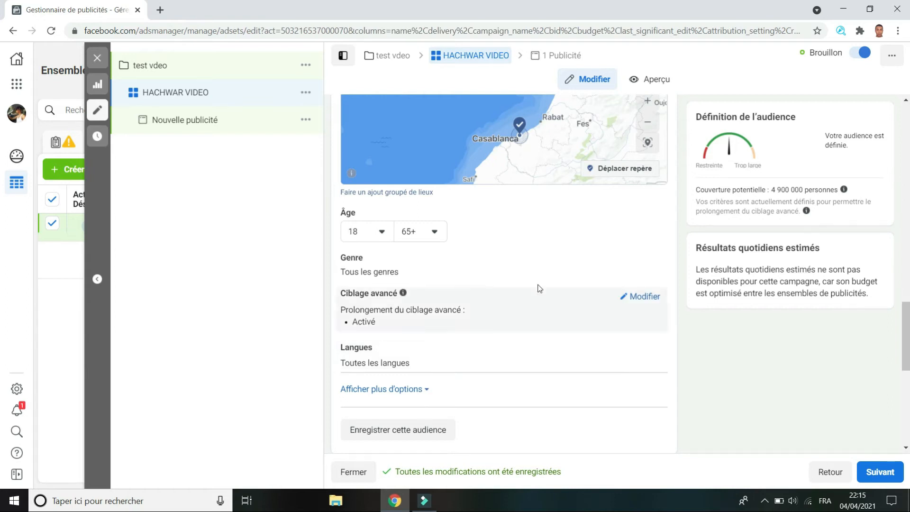
left_click(622, 261)
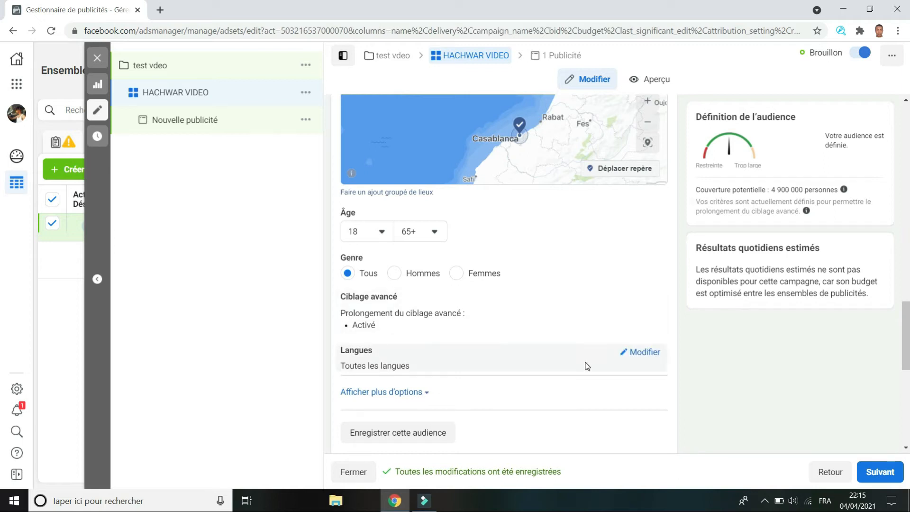
scroll(588, 365, "down", 1)
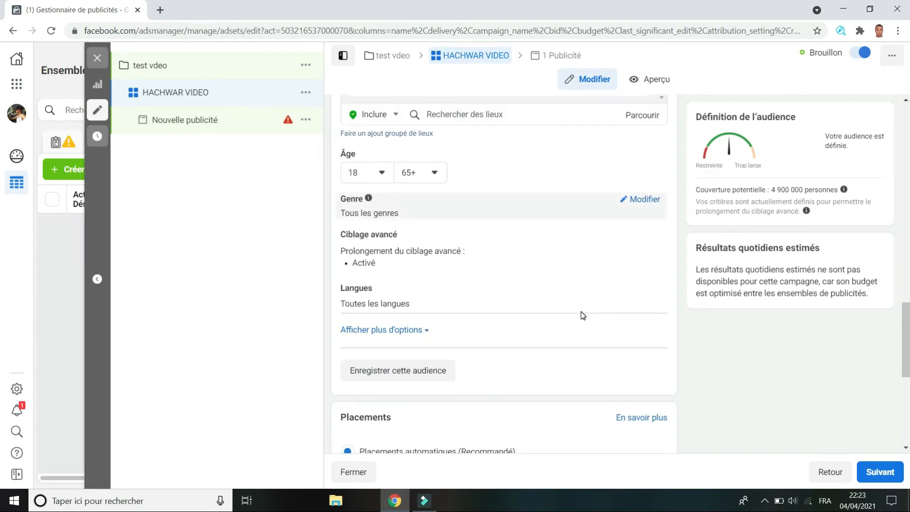
scroll(583, 315, "down", 1)
scroll(584, 315, "down", 3)
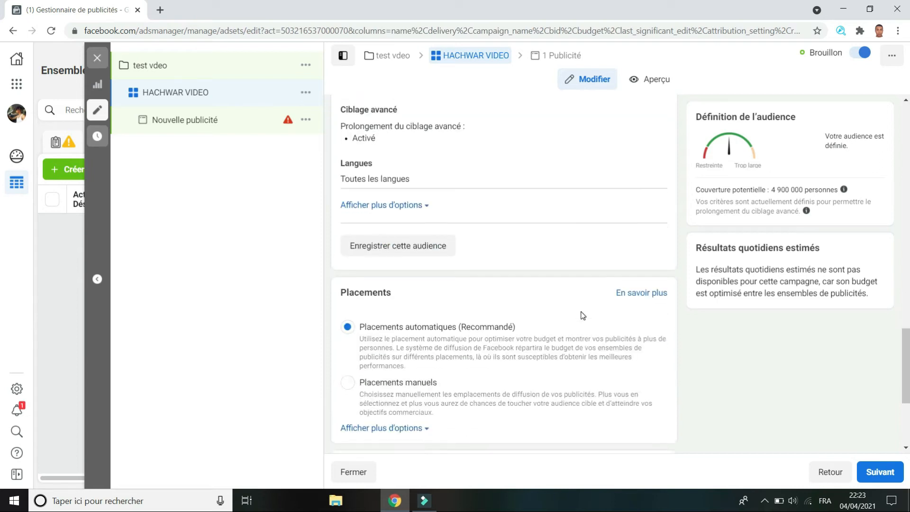
scroll(583, 315, "down", 2)
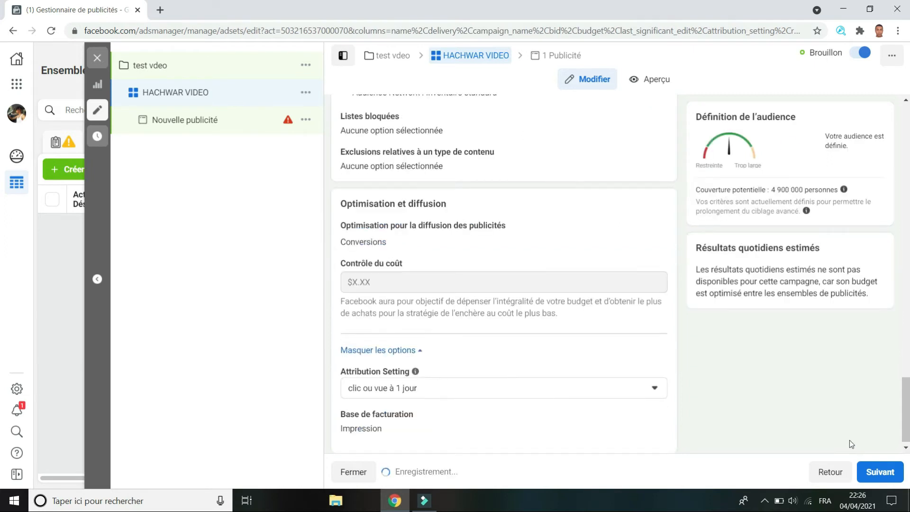
- Continue to the ad settings and rename the ad as "produit video"
left_click(874, 473)
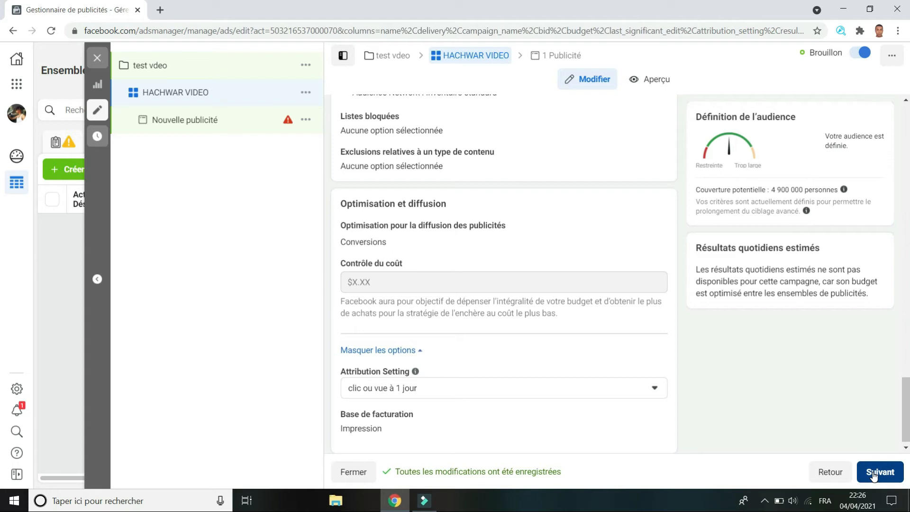
left_click(873, 472)
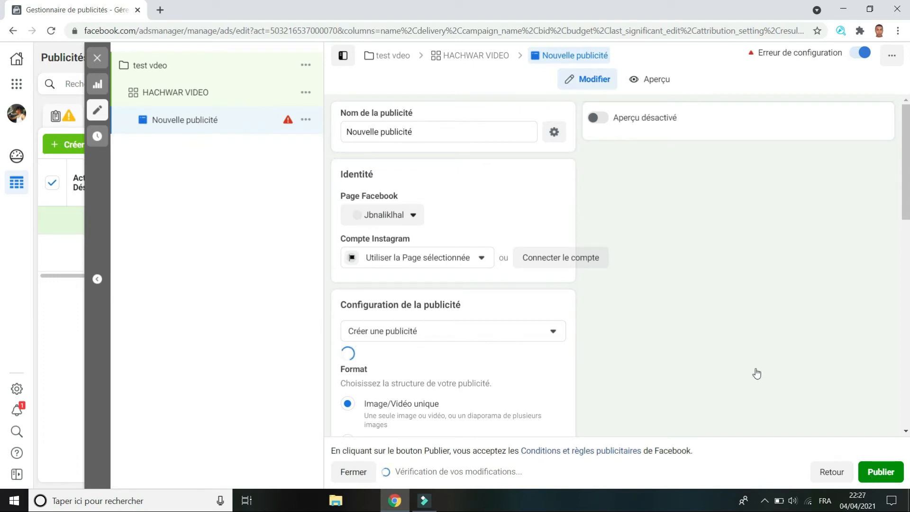
left_click(437, 132)
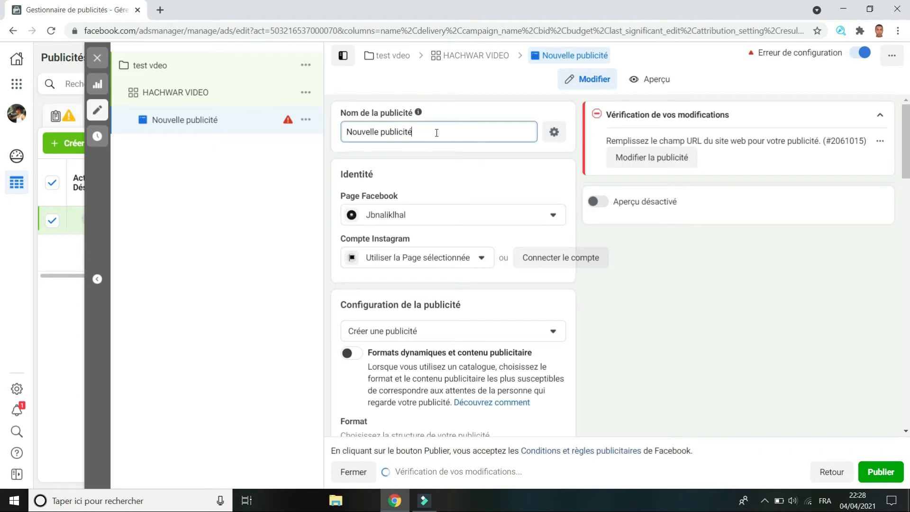
key("BackSpace")
key("BackSpace")
key("BackSpace")
key("BackSpace")
key("BackSpace")
key("BackSpace")
key("BackSpace")
key("BackSpace")
key("BackSpace")
key("BackSpace")
key("BackSpace")
key("BackSpace")
key("BackSpace")
key("BackSpace")
key("BackSpace")
key("BackSpace")
key("BackSpace")
key("BackSpace")
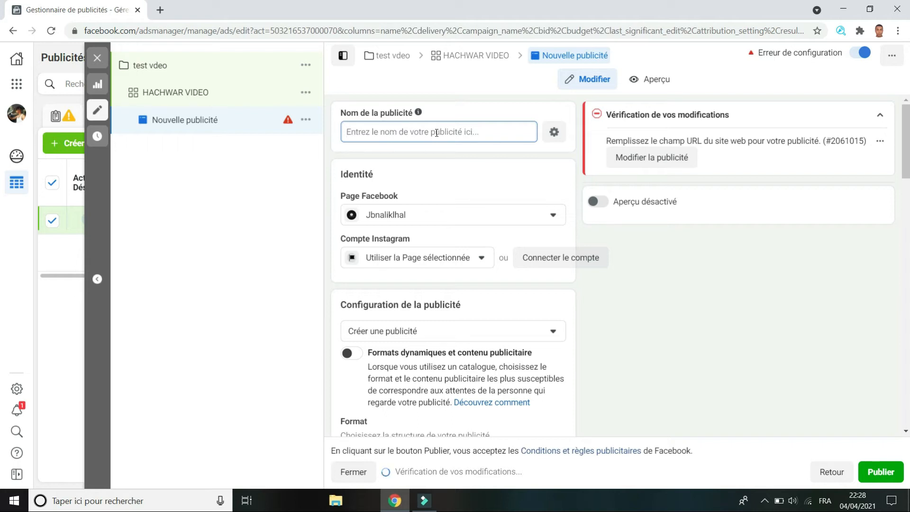
type("prod")
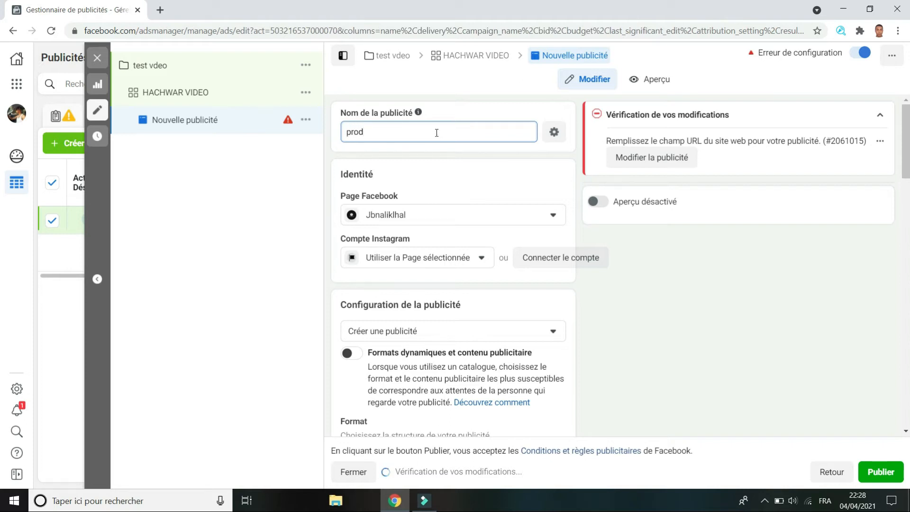
type("uit video")
- Fill the ad's optional title with the suggested text "للطلب اظغط هنا التوصيل مجاني و الدفع عند الإستلام"
scroll(566, 357, "down", 4)
scroll(566, 357, "down", 3)
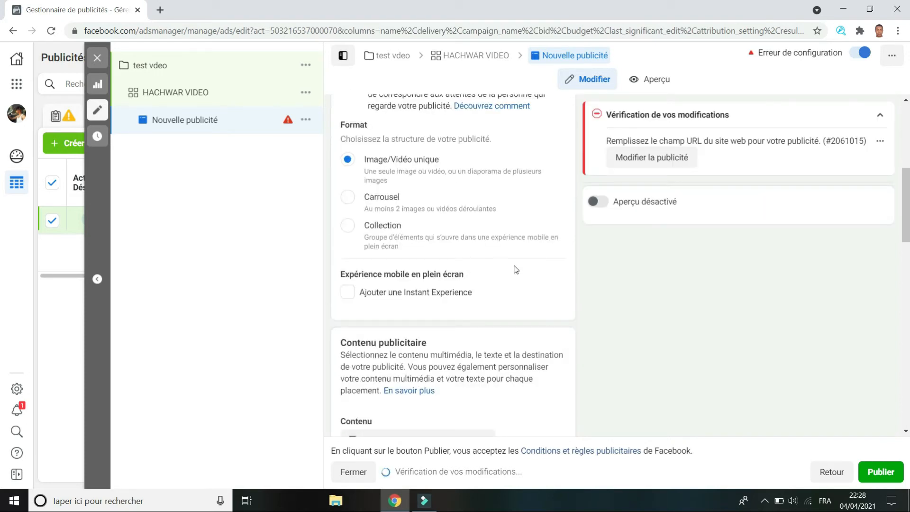
scroll(516, 269, "up", 1)
scroll(516, 269, "up", 2)
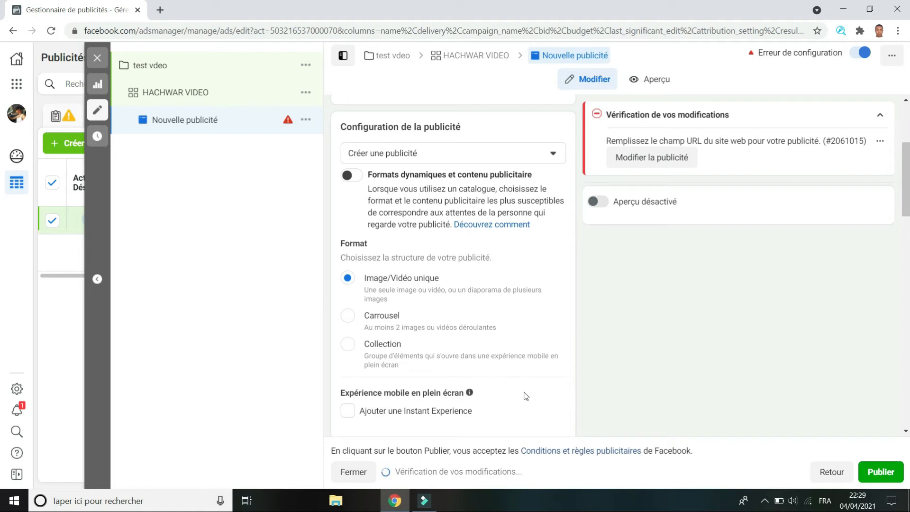
scroll(526, 396, "down", 3)
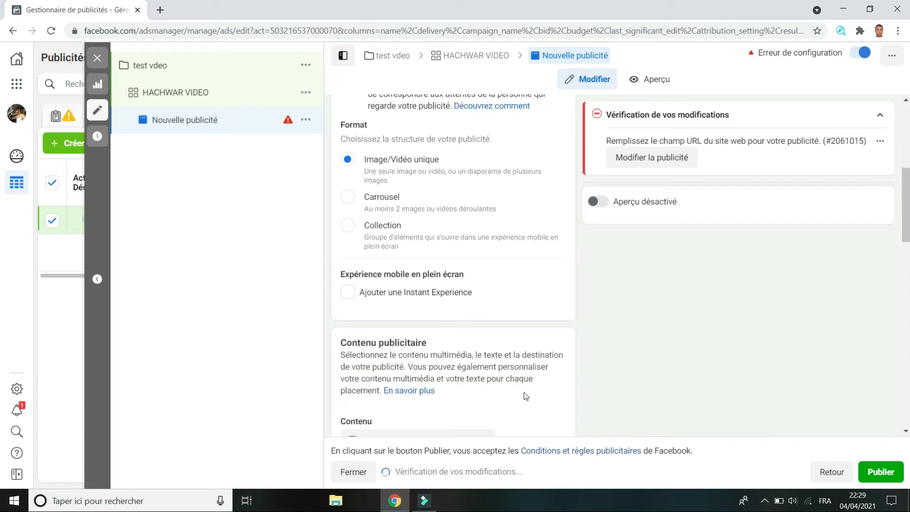
scroll(525, 397, "down", 1)
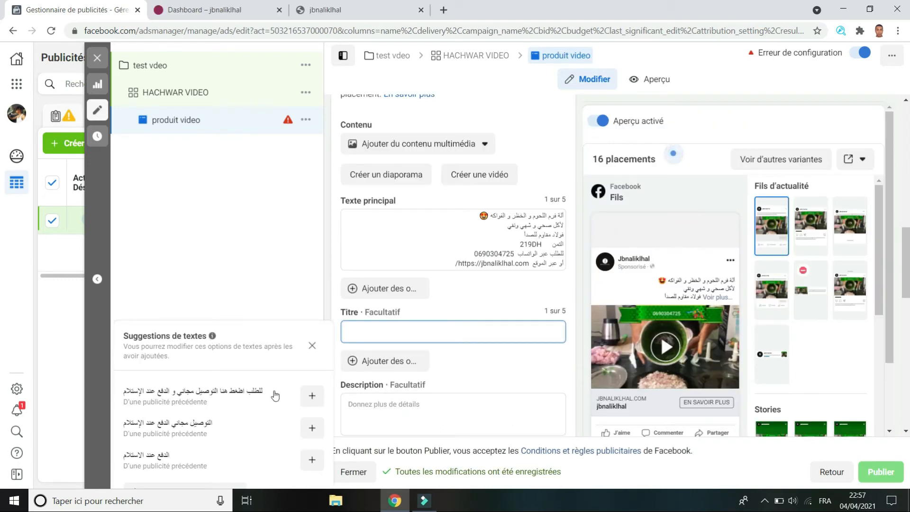
left_click(311, 396)
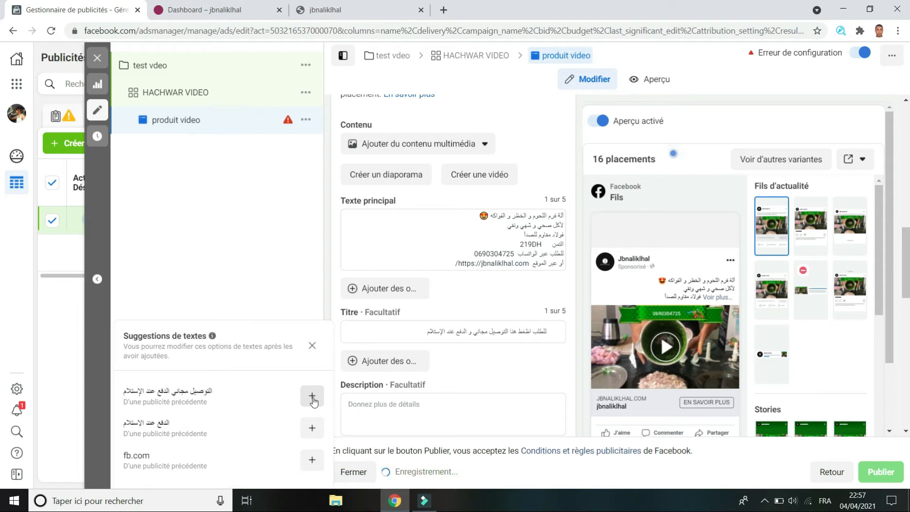
left_click(505, 363)
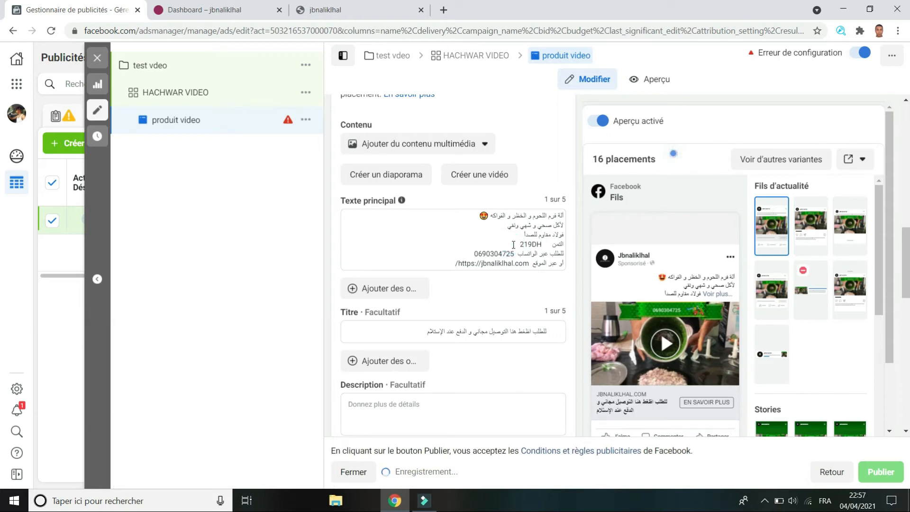
left_click(514, 245)
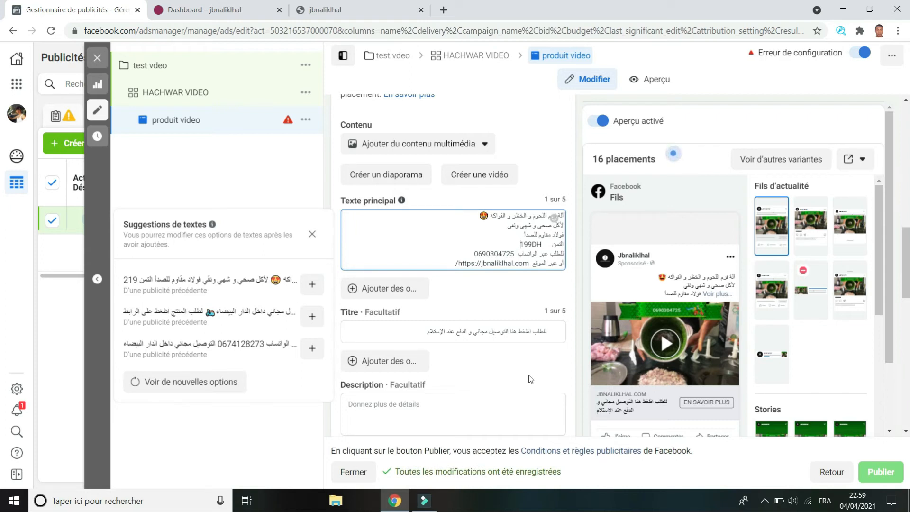
scroll(531, 380, "down", 3)
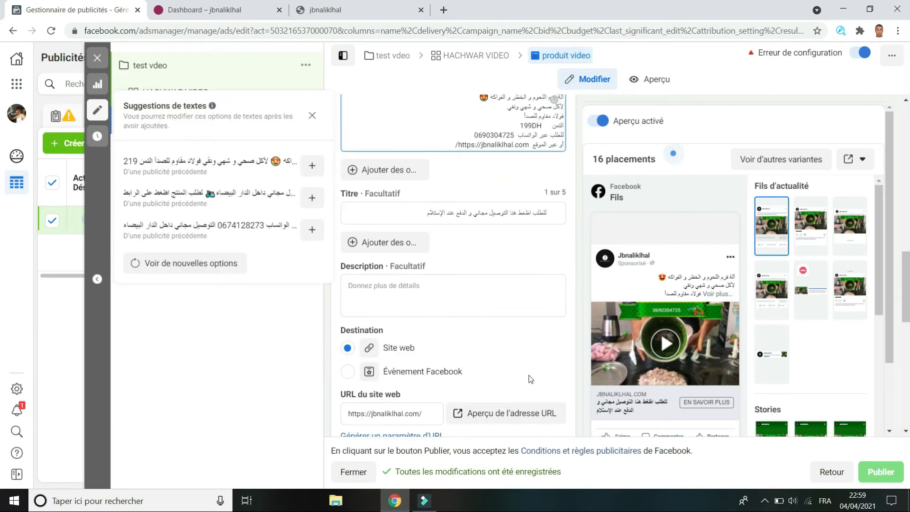
scroll(531, 379, "down", 4)
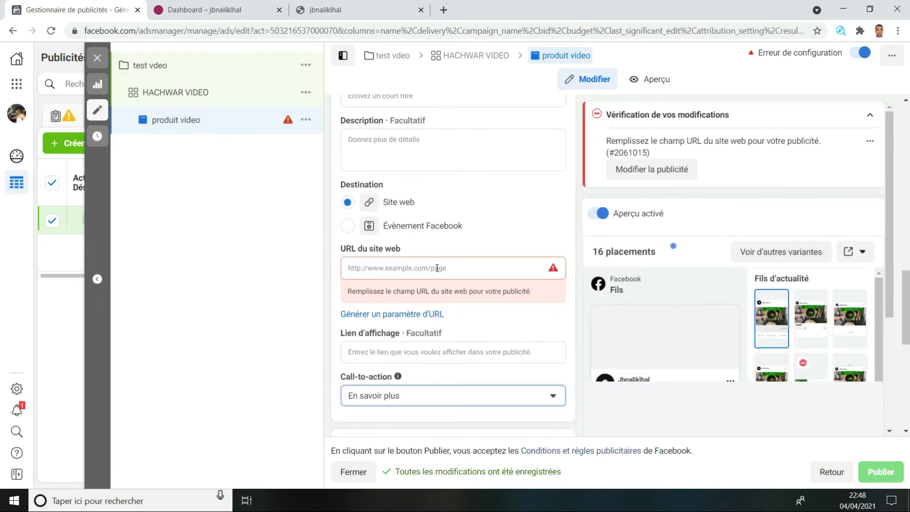
left_click(437, 269)
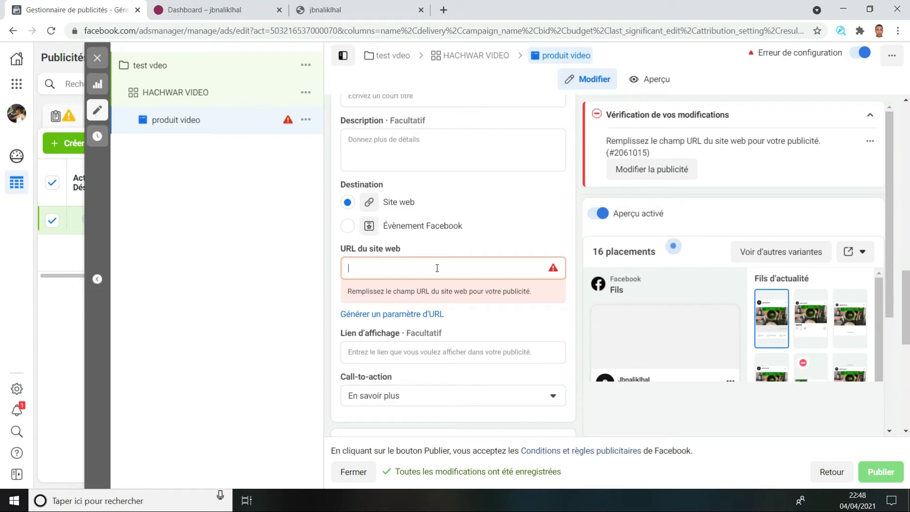
type("https://jbnaliklhal.com/")
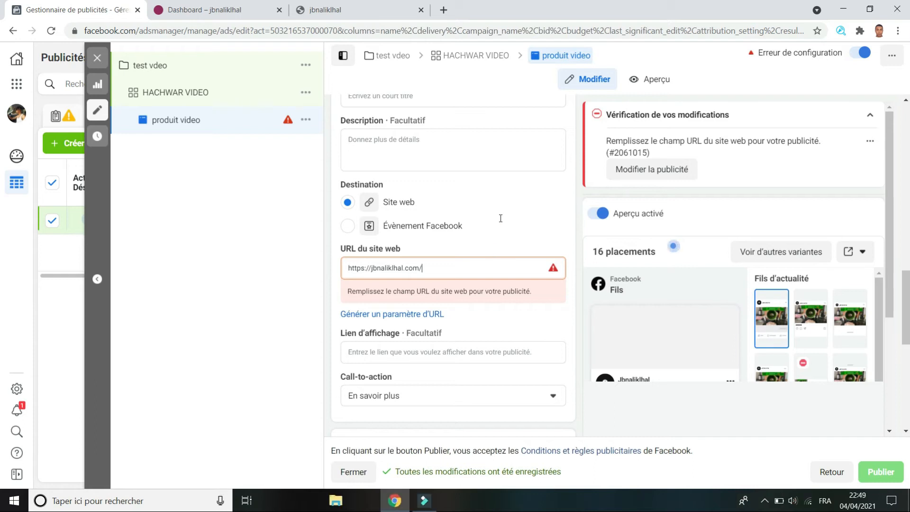
left_click(484, 235)
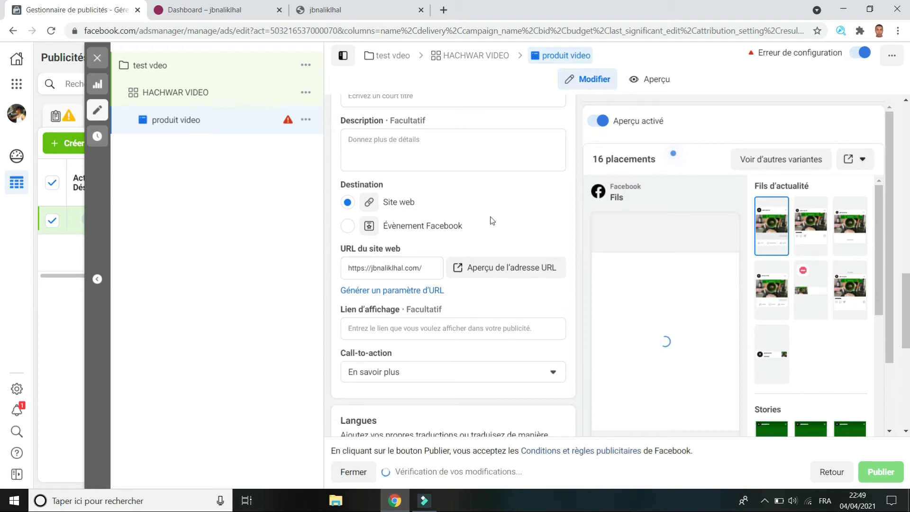
- Set the ad's call-to-action to "Acheter"
left_click(554, 339)
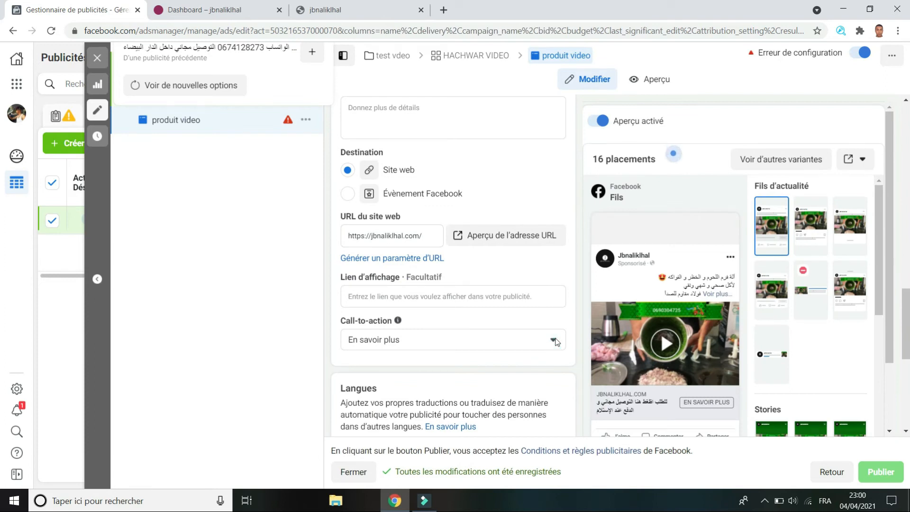
left_click(554, 340)
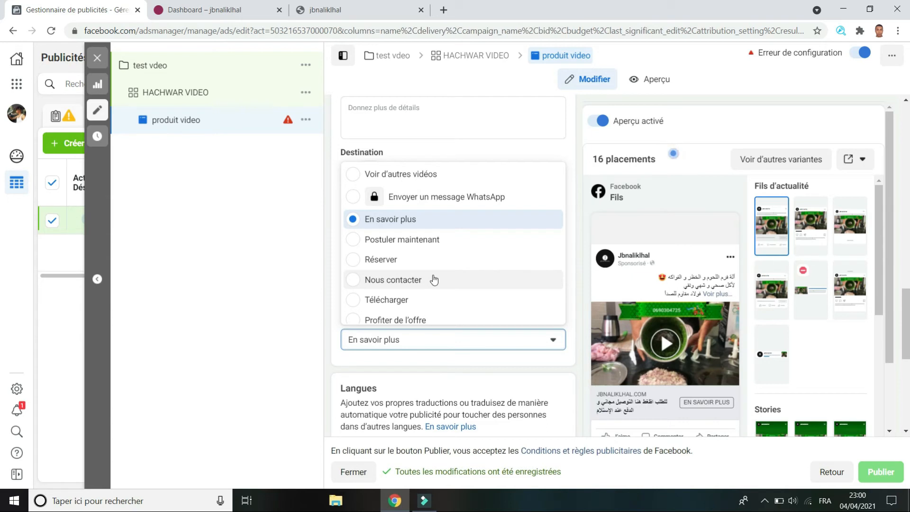
scroll(434, 280, "down", 5)
left_click(355, 276)
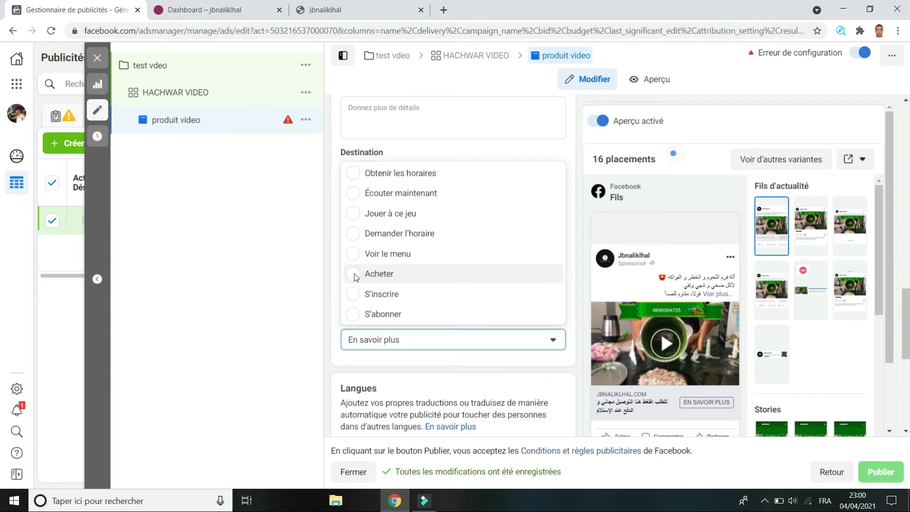
left_click(355, 277)
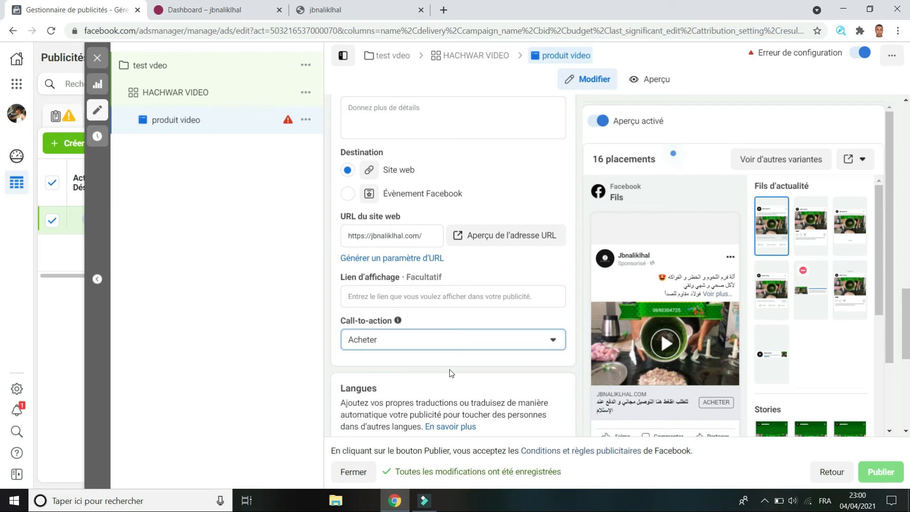
- Replace the video in the Facebook right-column placement with the 1920 × 1080 account image "untitled" and save the placement change
scroll(450, 369, "down", 6)
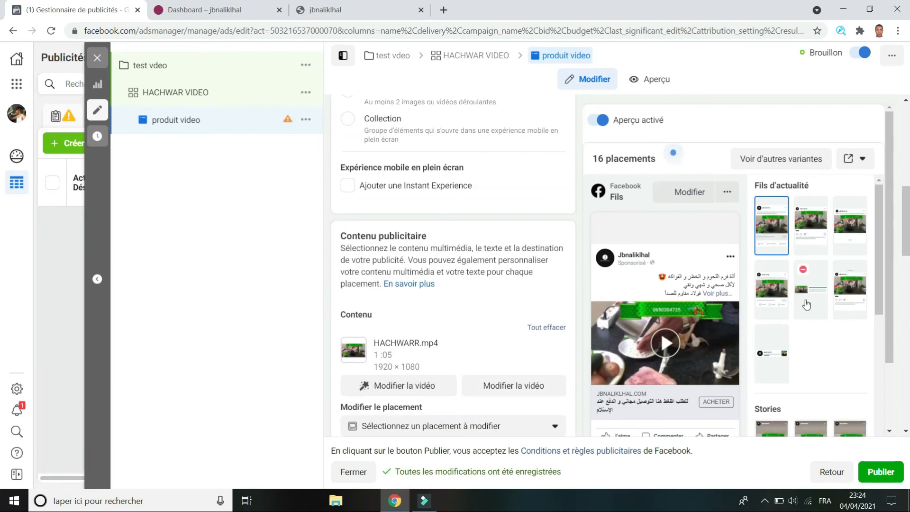
mouse_move(807, 304)
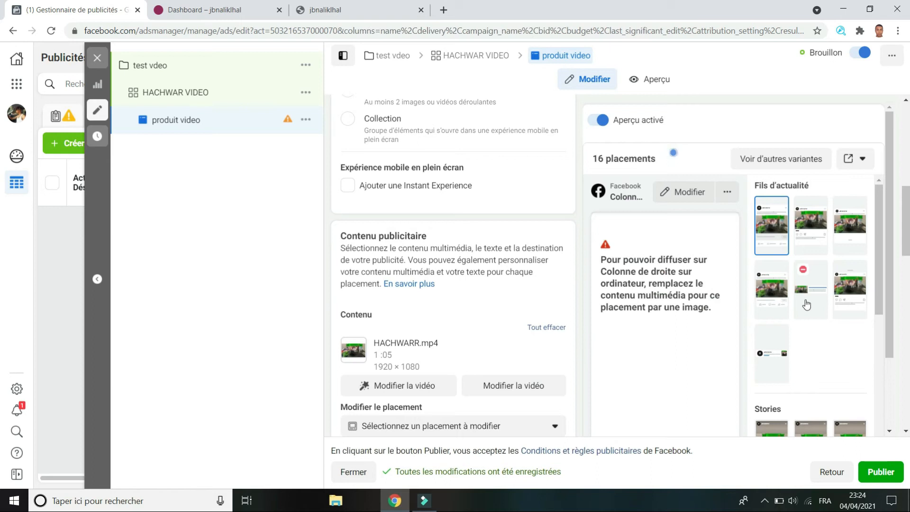
left_click(807, 305)
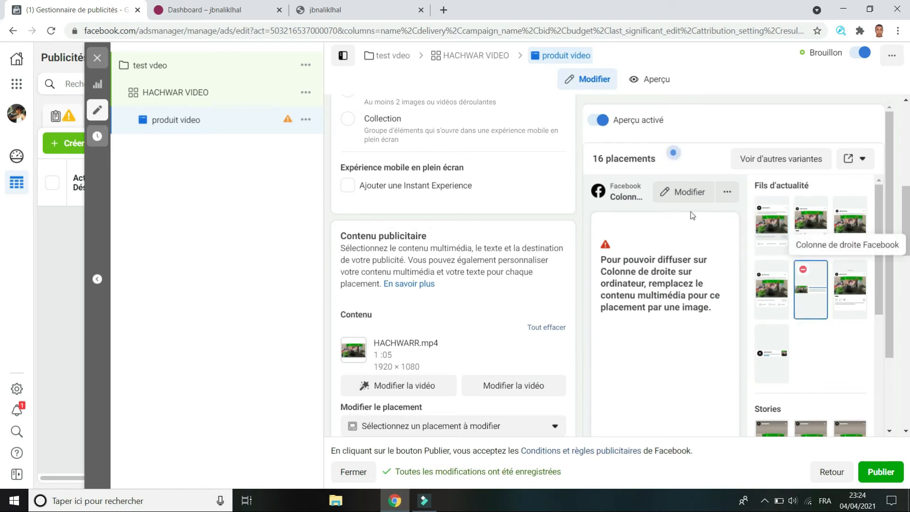
left_click(686, 193)
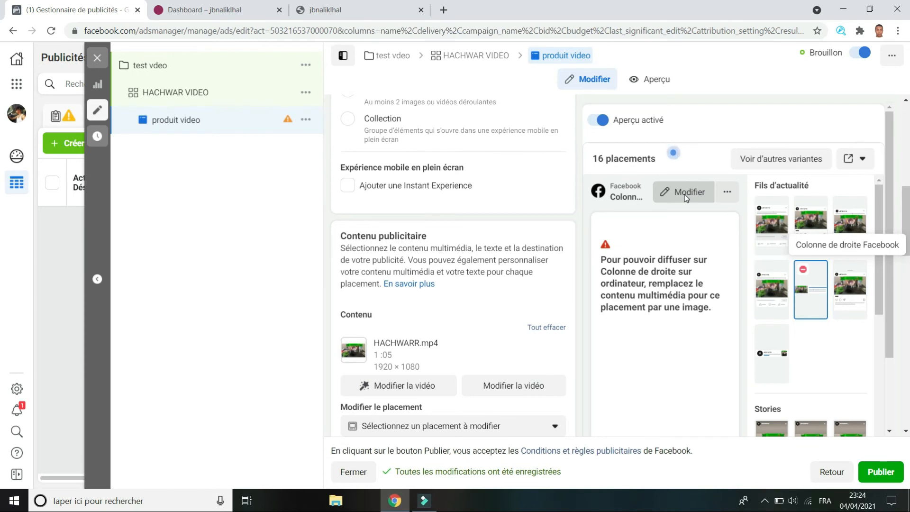
left_click(684, 193)
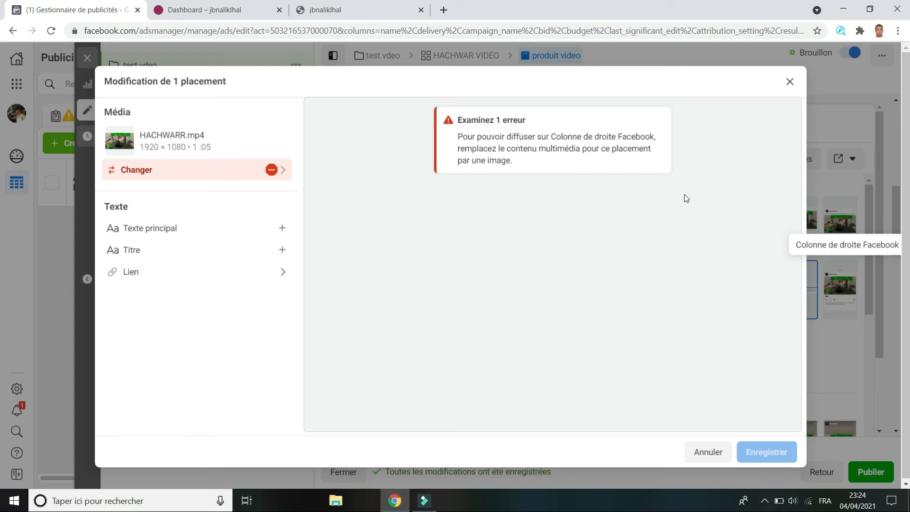
left_click(256, 178)
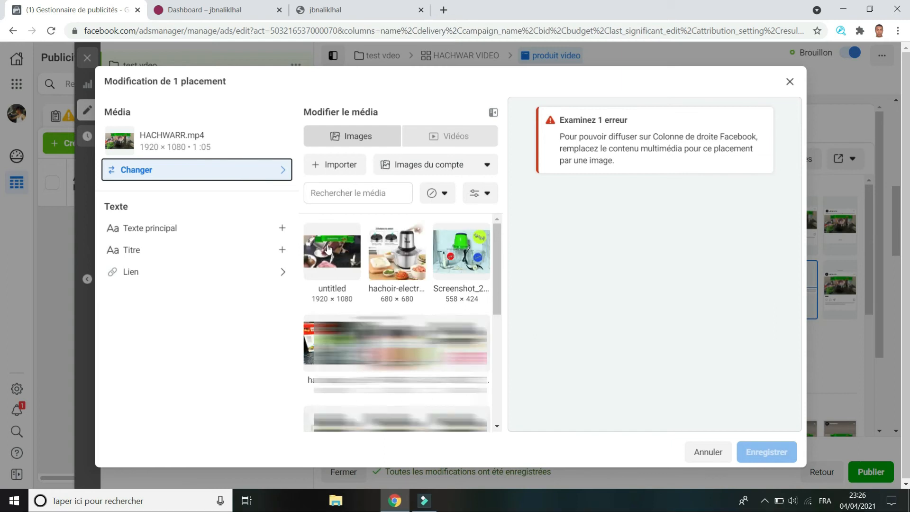
left_click(328, 249)
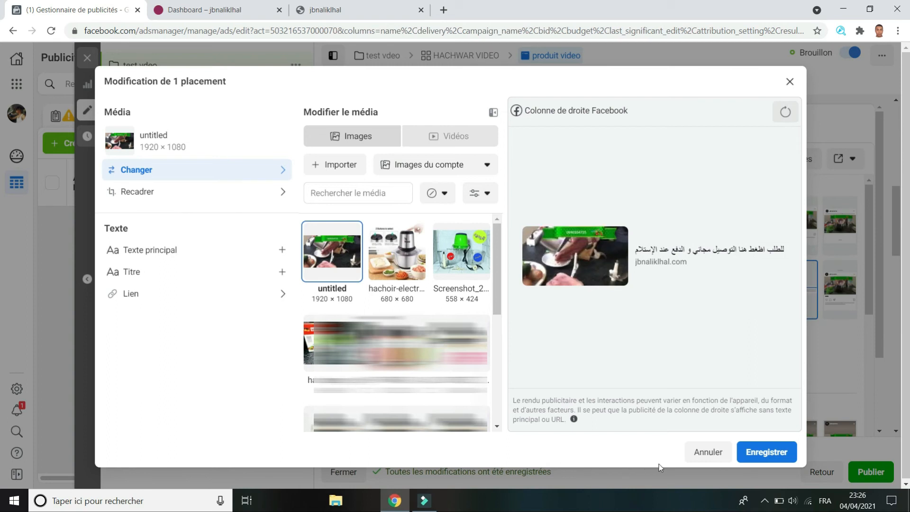
left_click(757, 449)
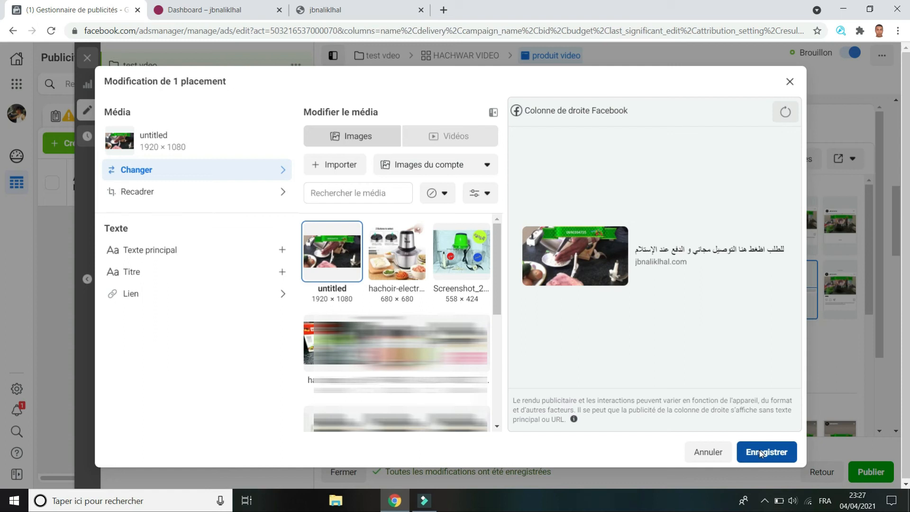
left_click(760, 453)
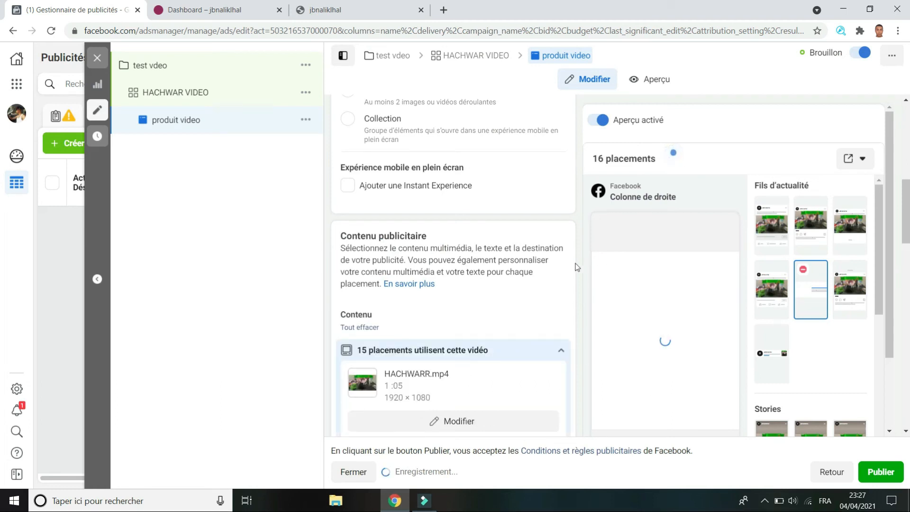
- Examine the ad's media per placement, main text, title, destination, call-to-action, language and tracking settings
left_click(906, 433)
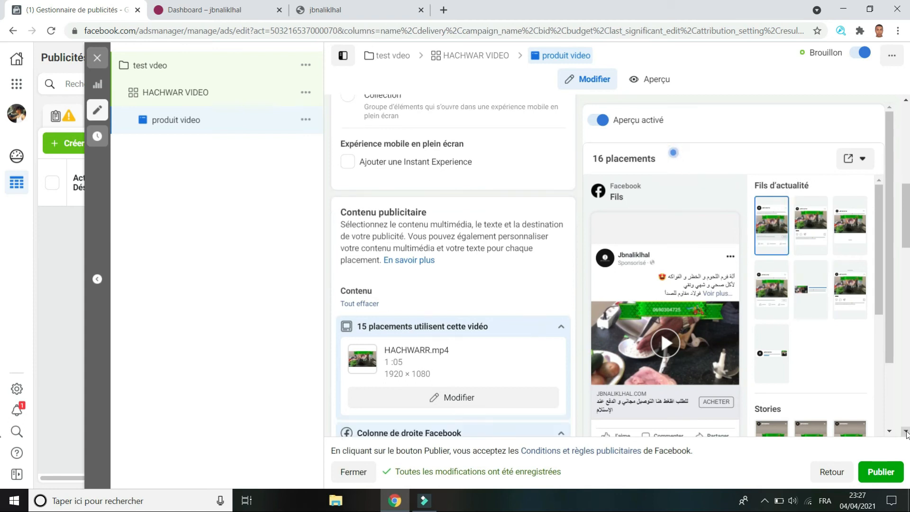
left_click(906, 432)
left_click(906, 432)
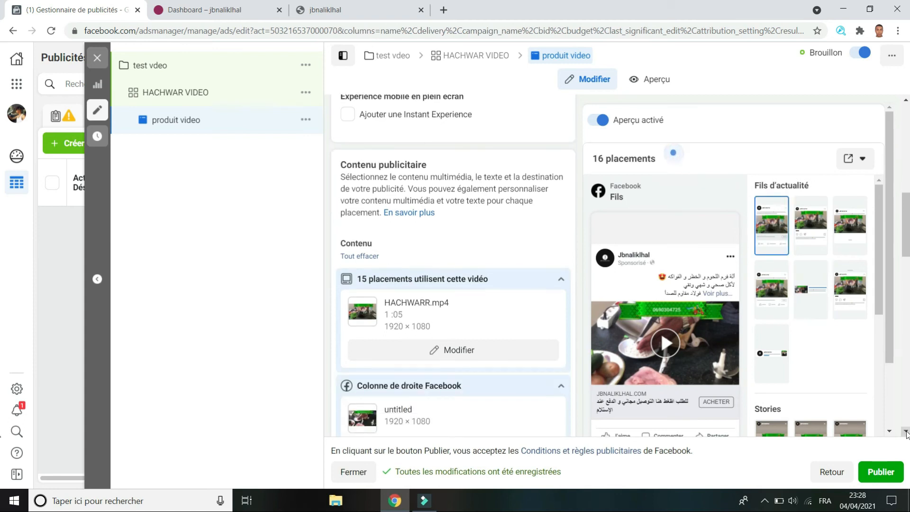
left_click(906, 432)
left_click(906, 433)
left_click(906, 432)
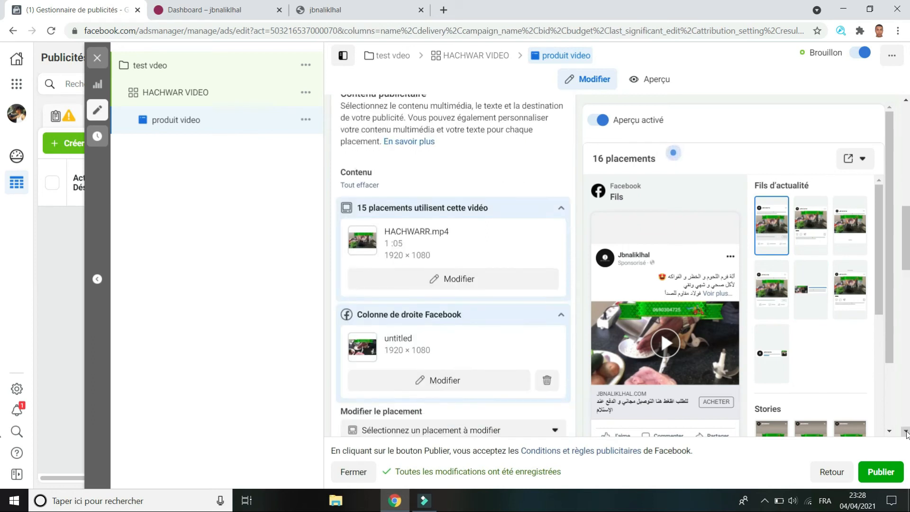
left_click(906, 432)
left_click(906, 433)
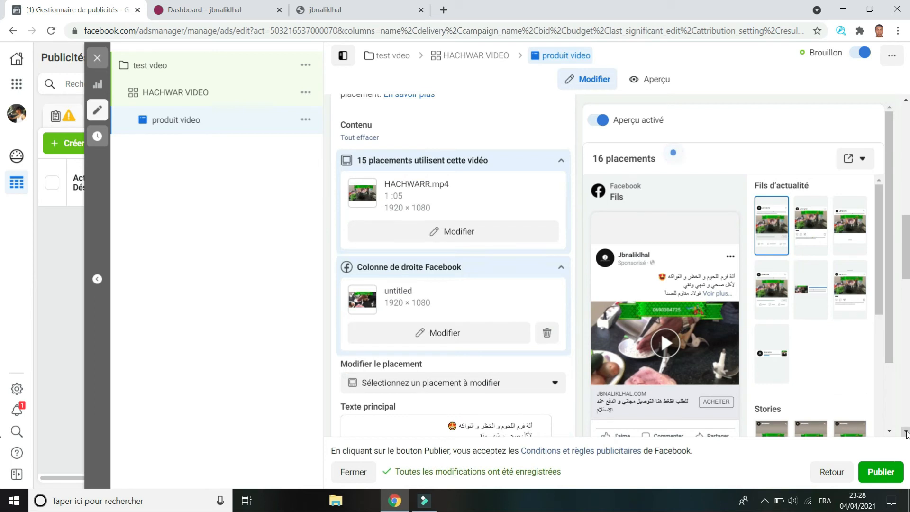
left_click(906, 433)
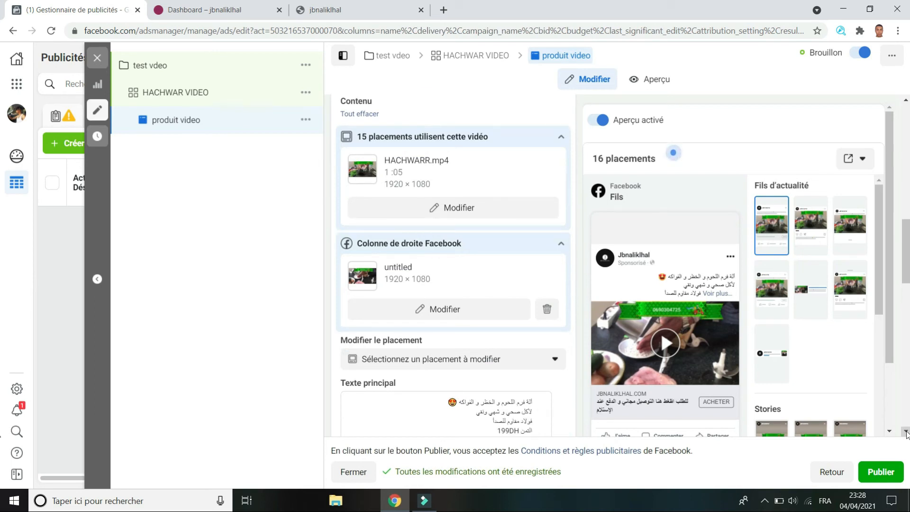
left_click(906, 432)
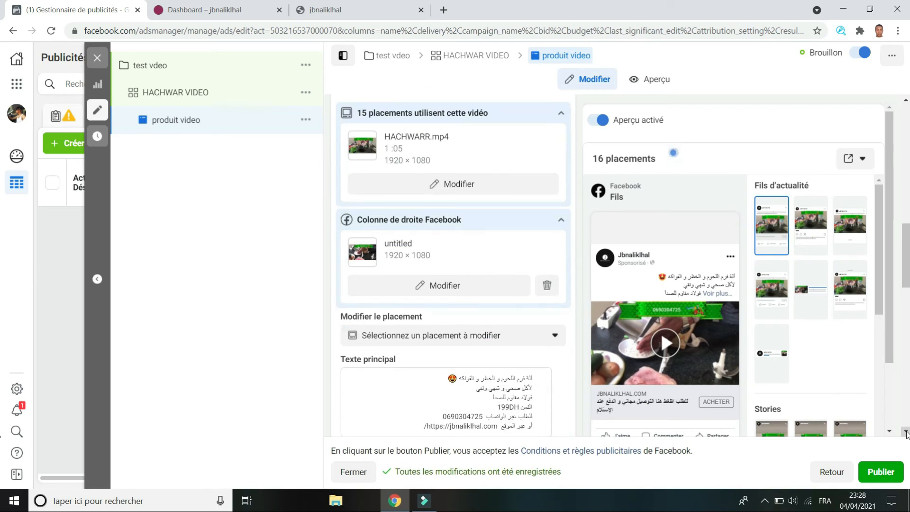
left_click(906, 432)
left_click(906, 432)
left_click(906, 433)
left_click(906, 432)
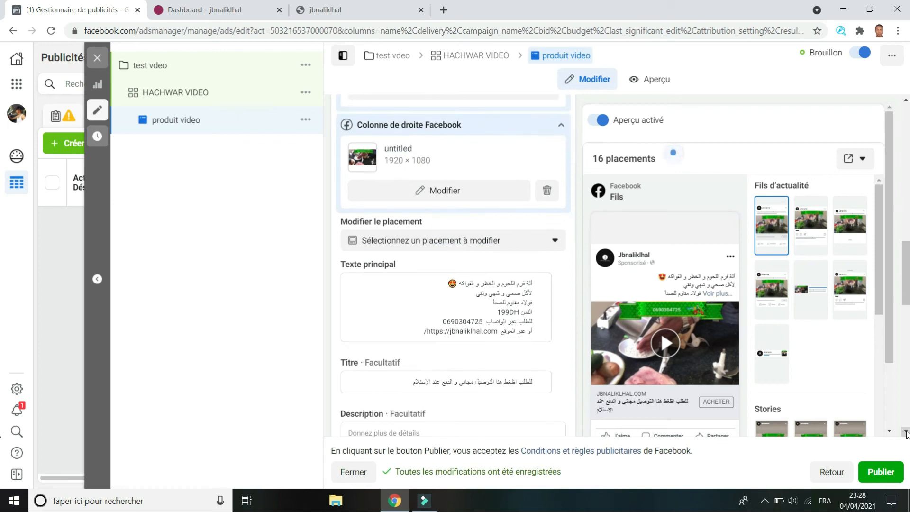
left_click(906, 432)
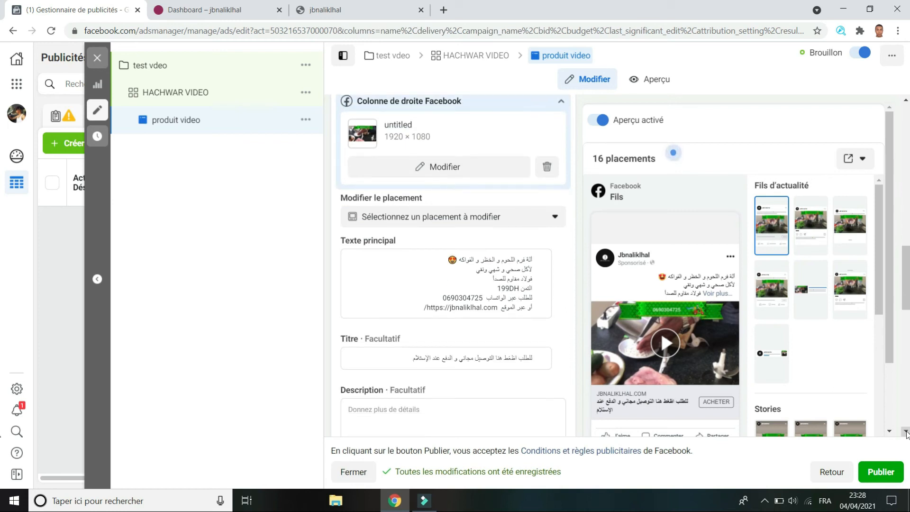
left_click(906, 432)
left_click(906, 432)
left_click(906, 432)
left_click(906, 433)
left_click(906, 432)
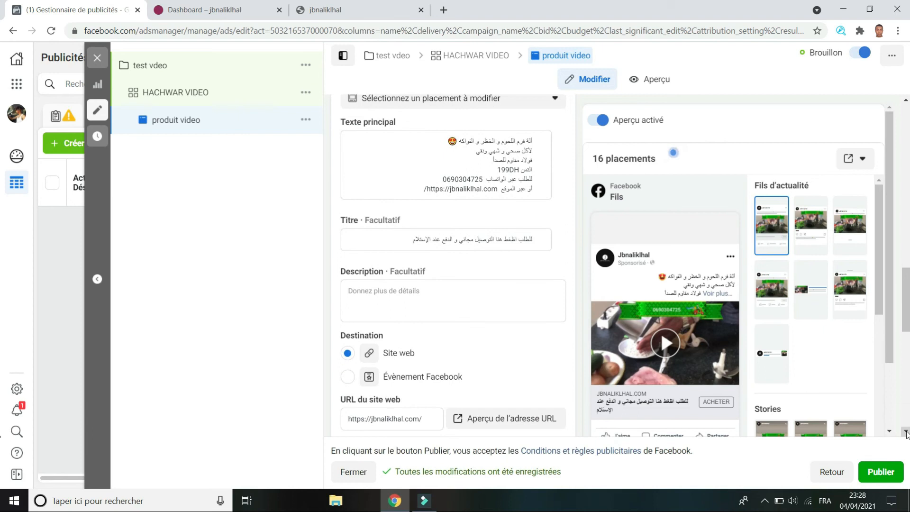
left_click(906, 432)
left_click(906, 433)
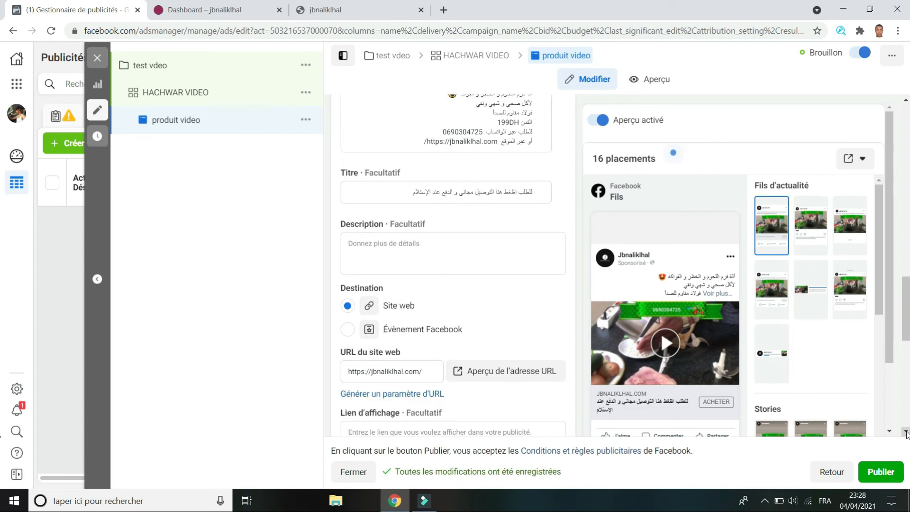
left_click(906, 432)
left_click(906, 433)
left_click(906, 432)
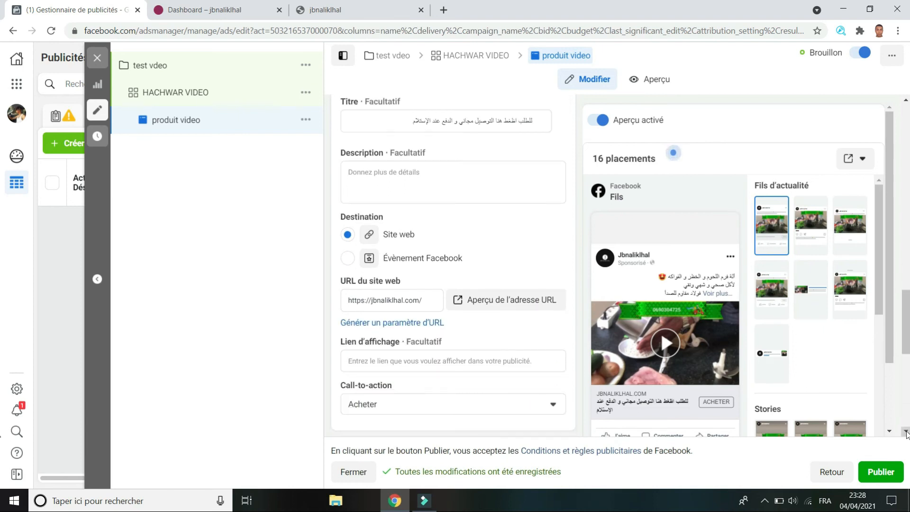
left_click(906, 432)
left_click(906, 432)
left_click(906, 433)
left_click(906, 432)
left_click(906, 432)
left_click(906, 433)
left_click(906, 432)
left_click(906, 433)
left_click(906, 432)
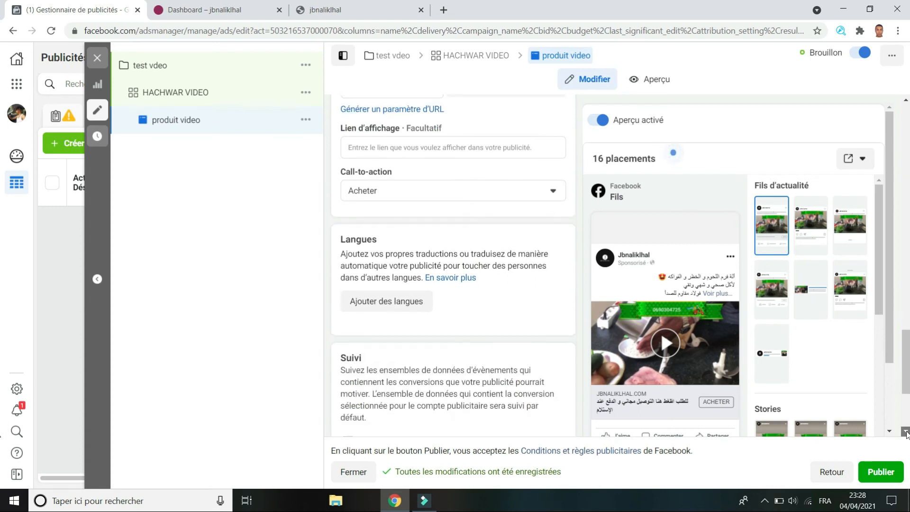
left_click(906, 432)
left_click(906, 433)
left_click(906, 432)
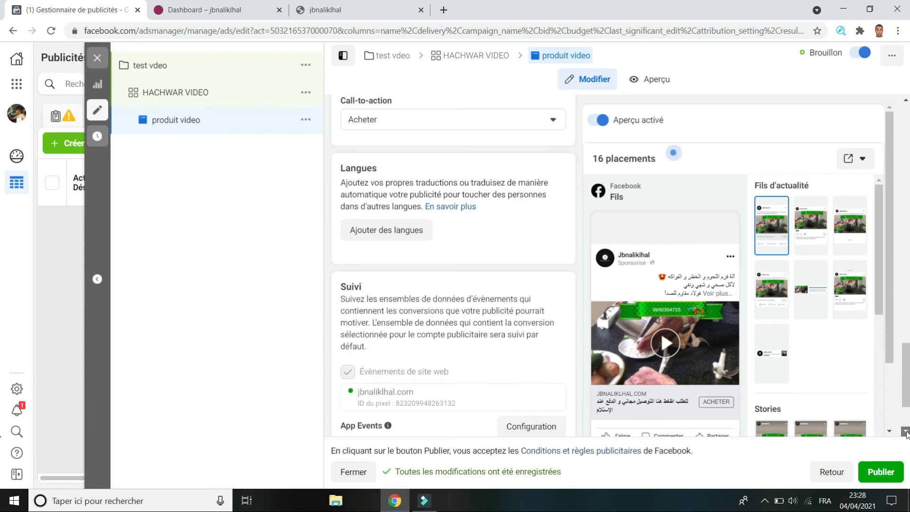
left_click(906, 432)
left_click(906, 432)
left_click(906, 433)
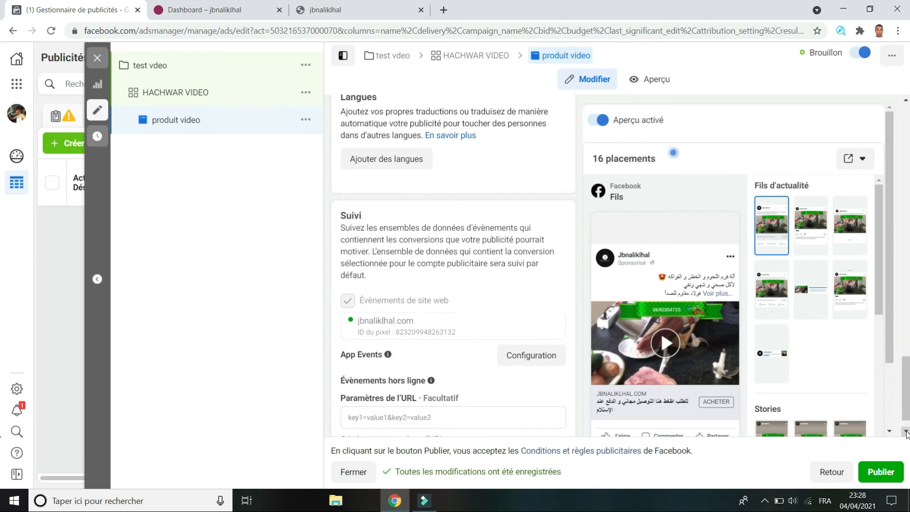
left_click(906, 432)
left_click(906, 432)
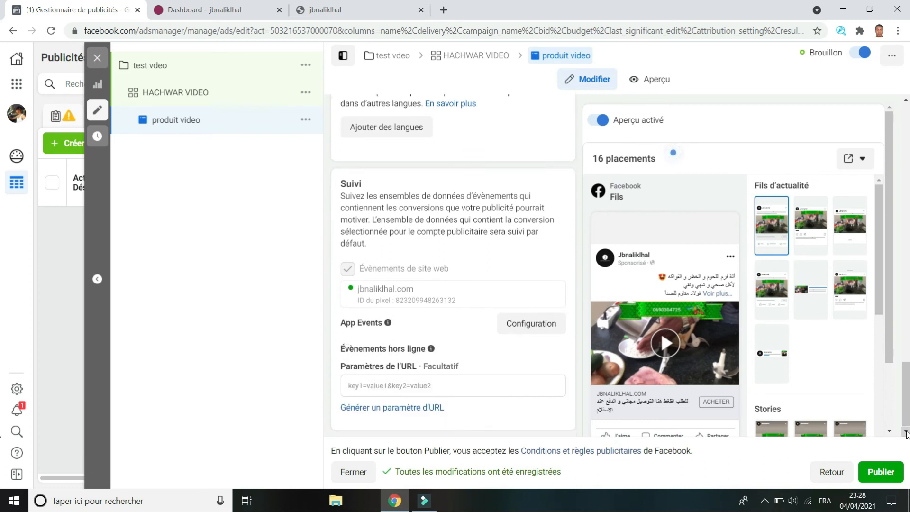
- Publish the "produit video" ad with its campaign and ad set
left_click(879, 475)
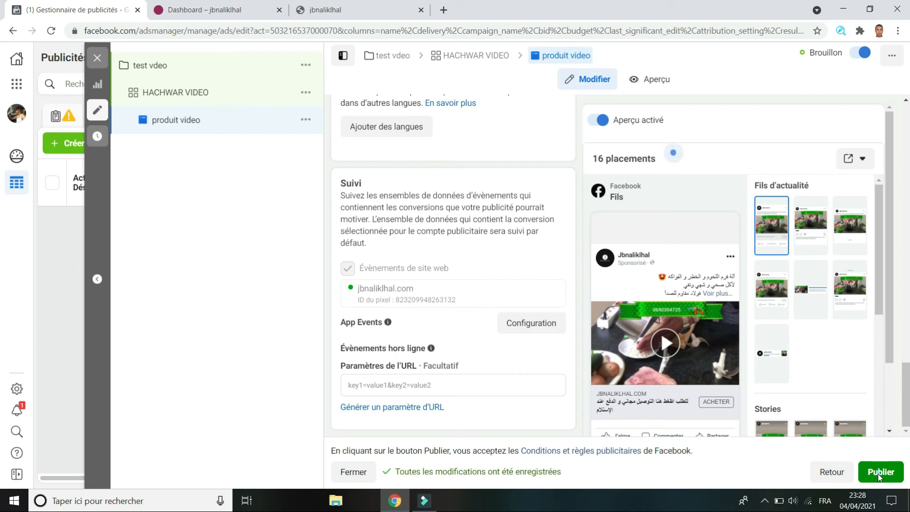
left_click(878, 474)
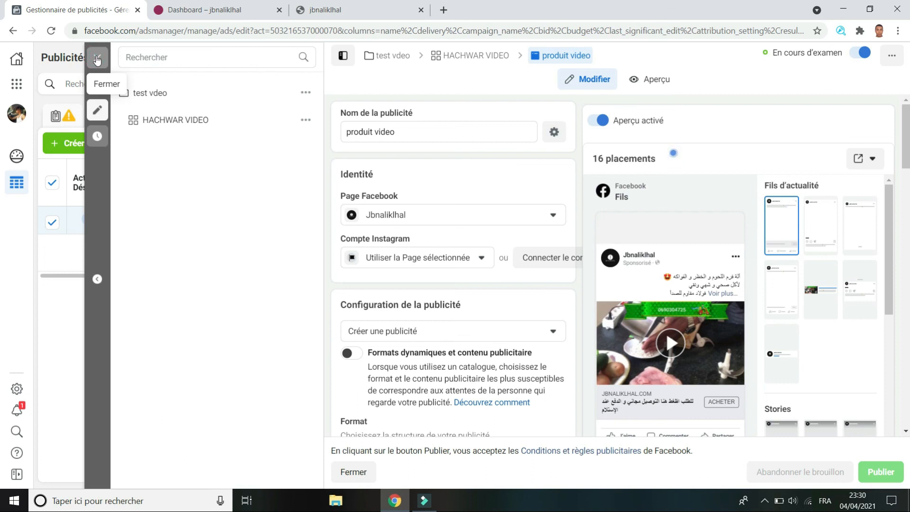
- Close the ad editor and open the list of campaigns
left_click(97, 60)
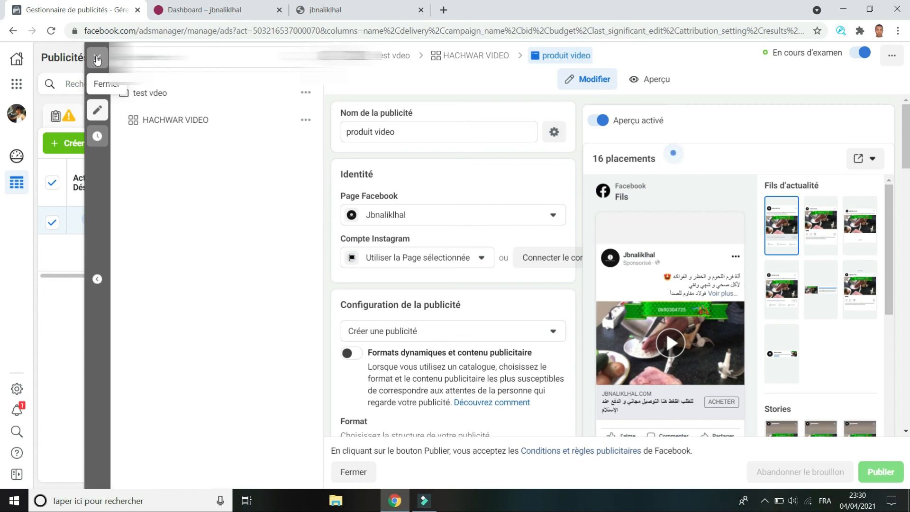
left_click(96, 59)
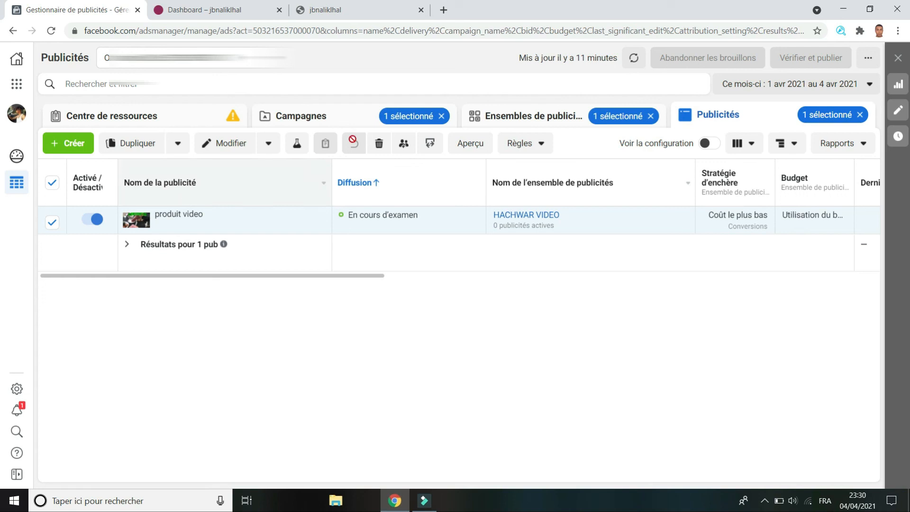
left_click(356, 122)
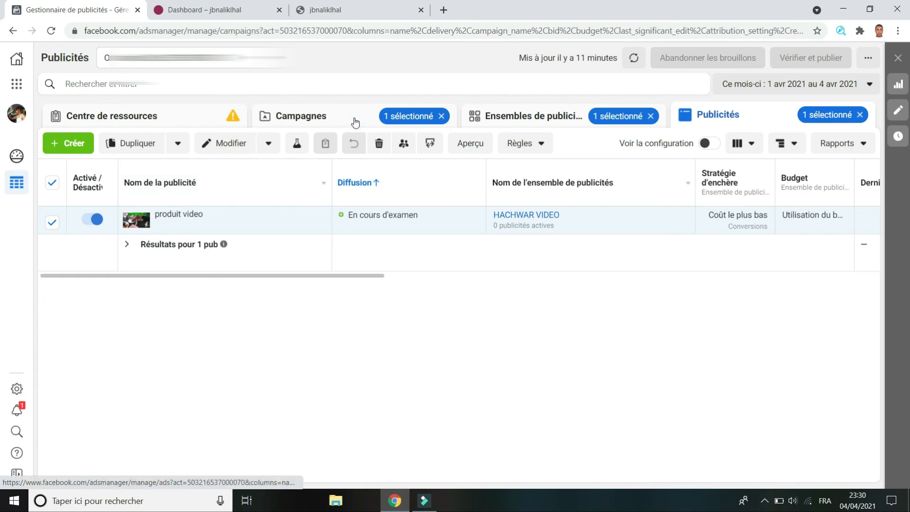